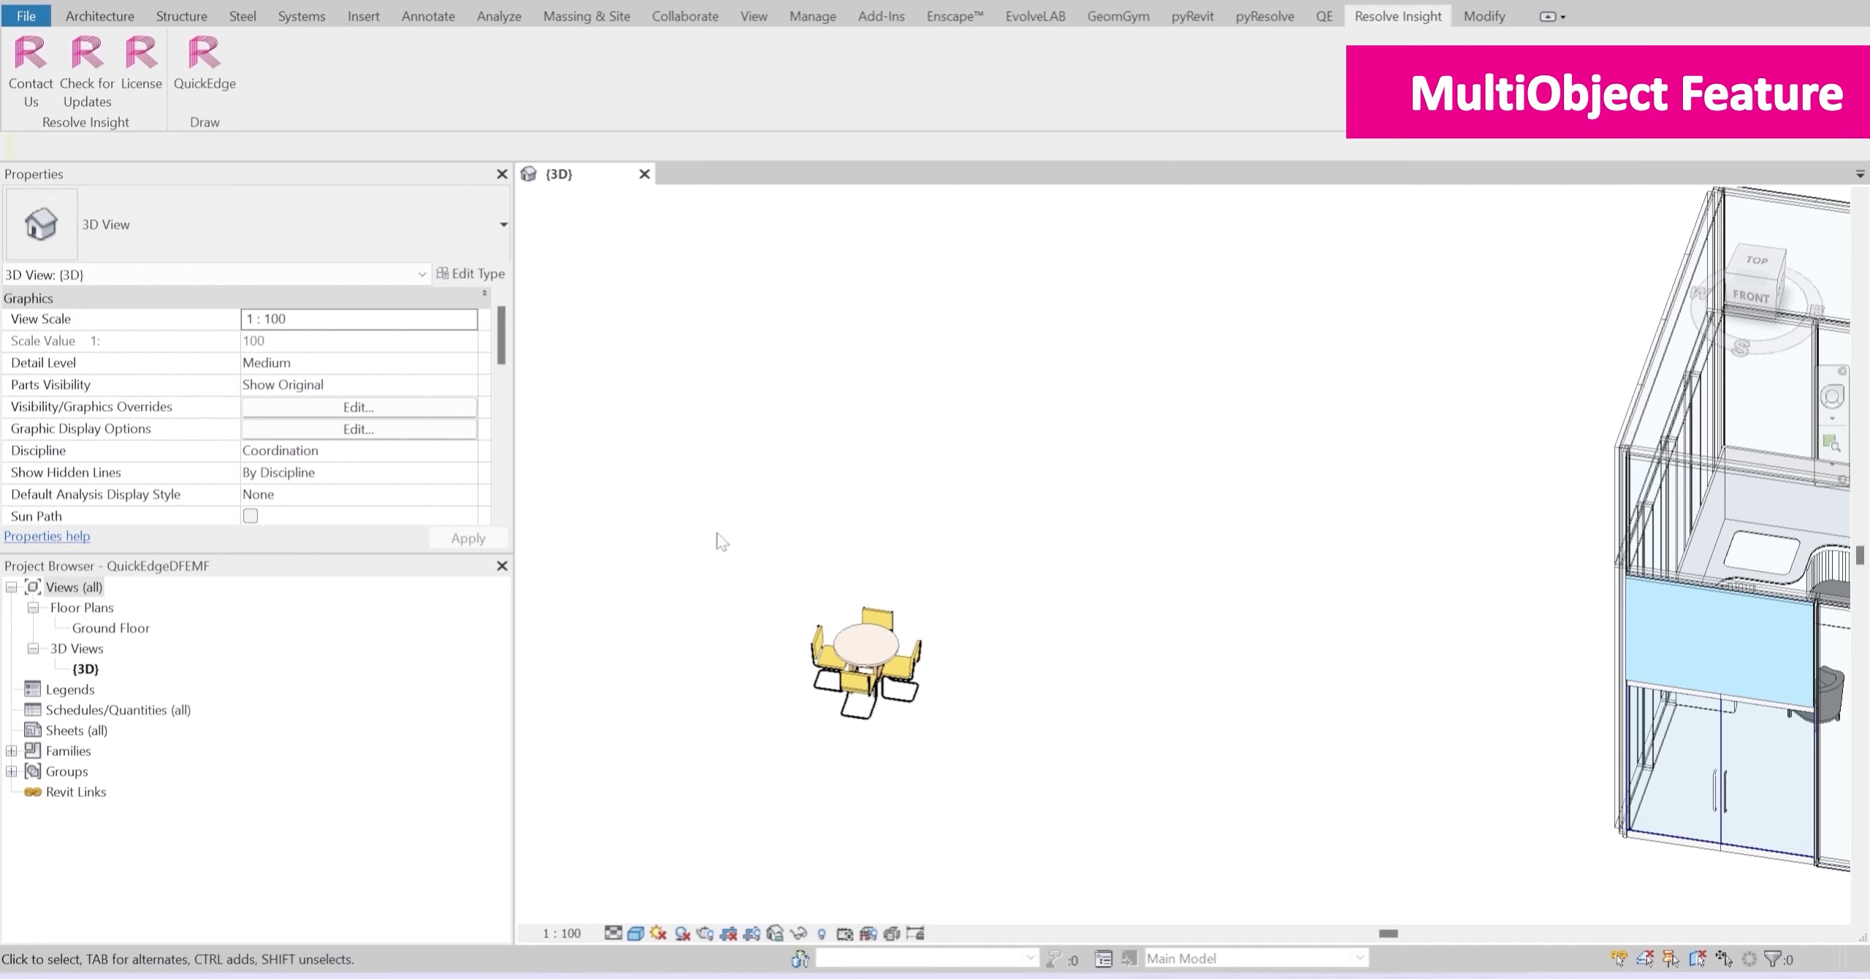
Step: Inspect the table-and-chairs set by selecting it as a whole and piece by piece
drag(673, 514, 1127, 802)
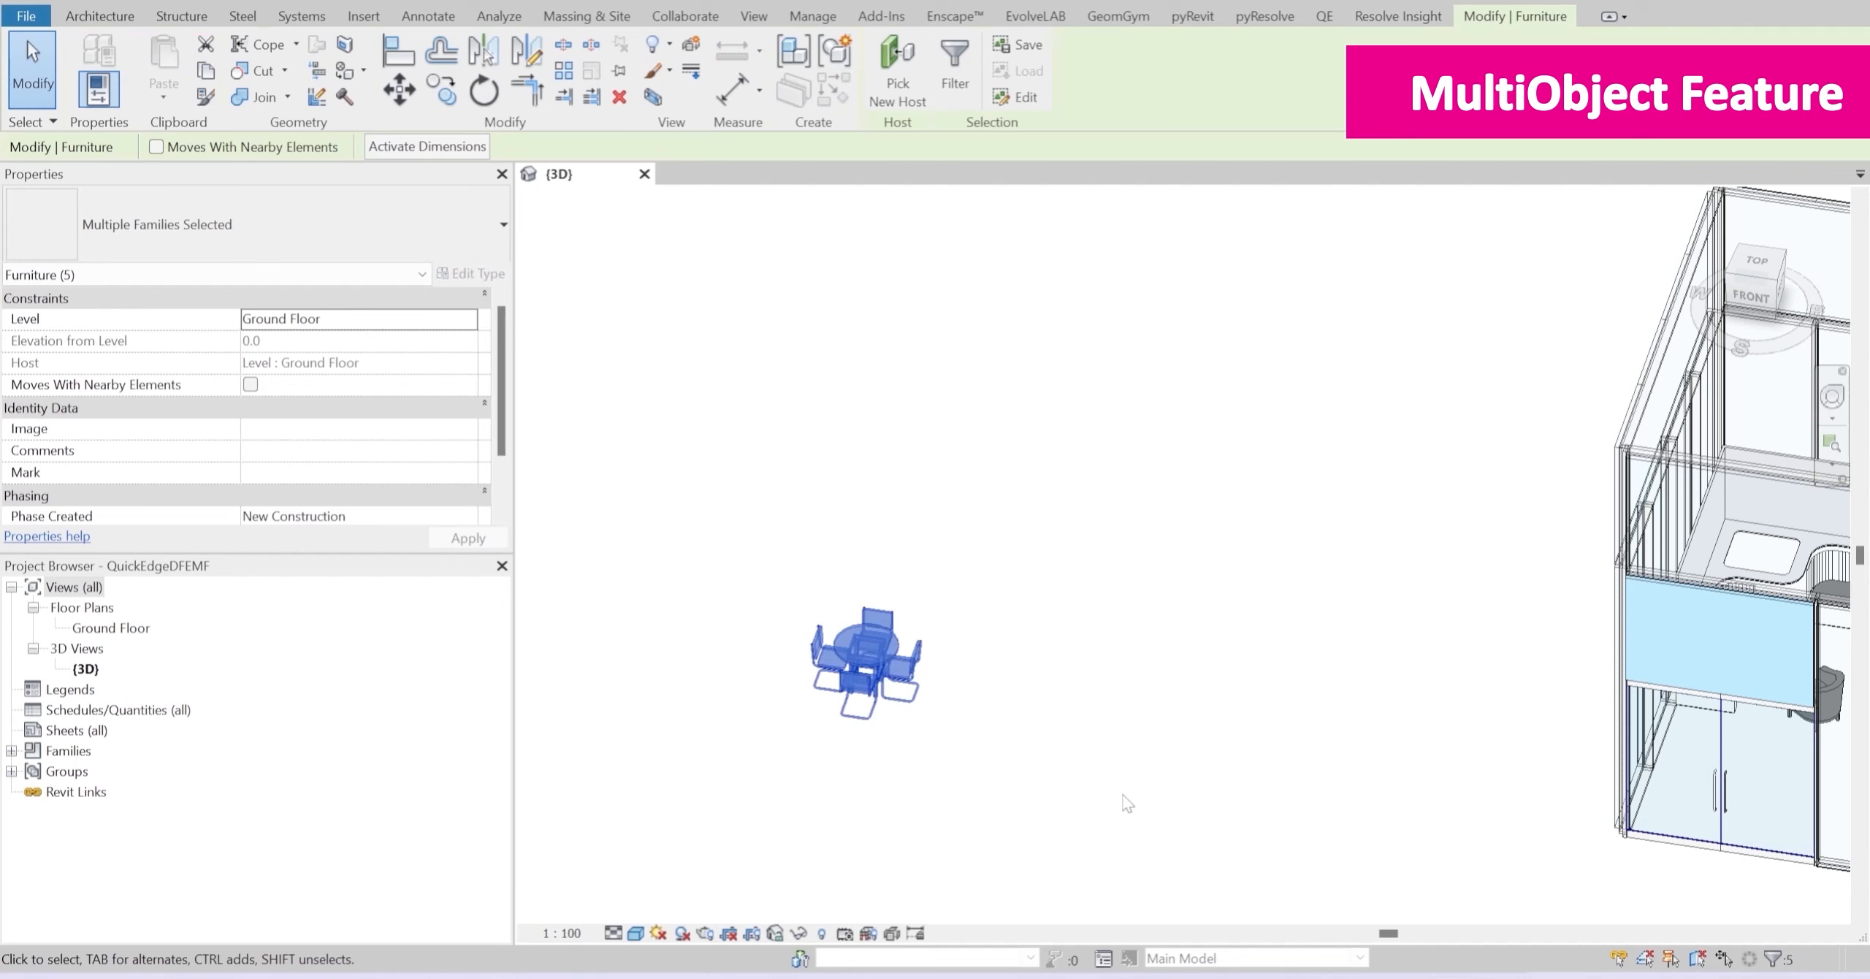
click(1150, 788)
scroll(1026, 711, up, 1)
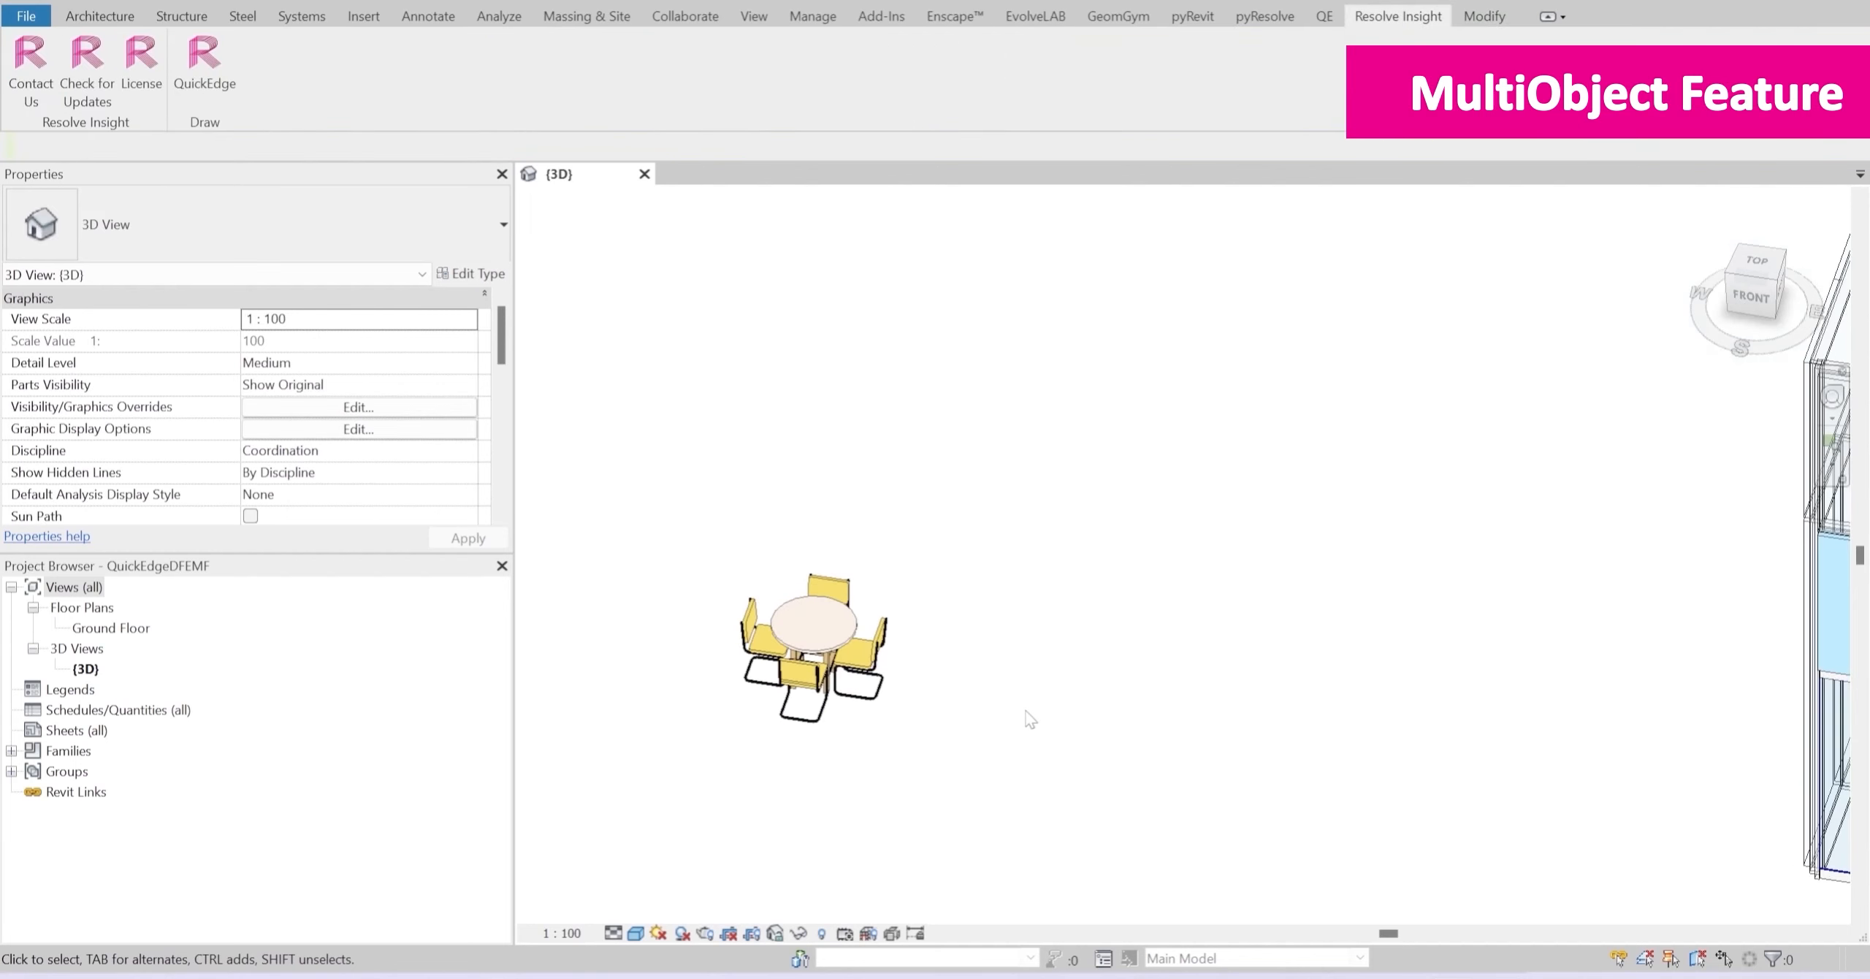
click(761, 674)
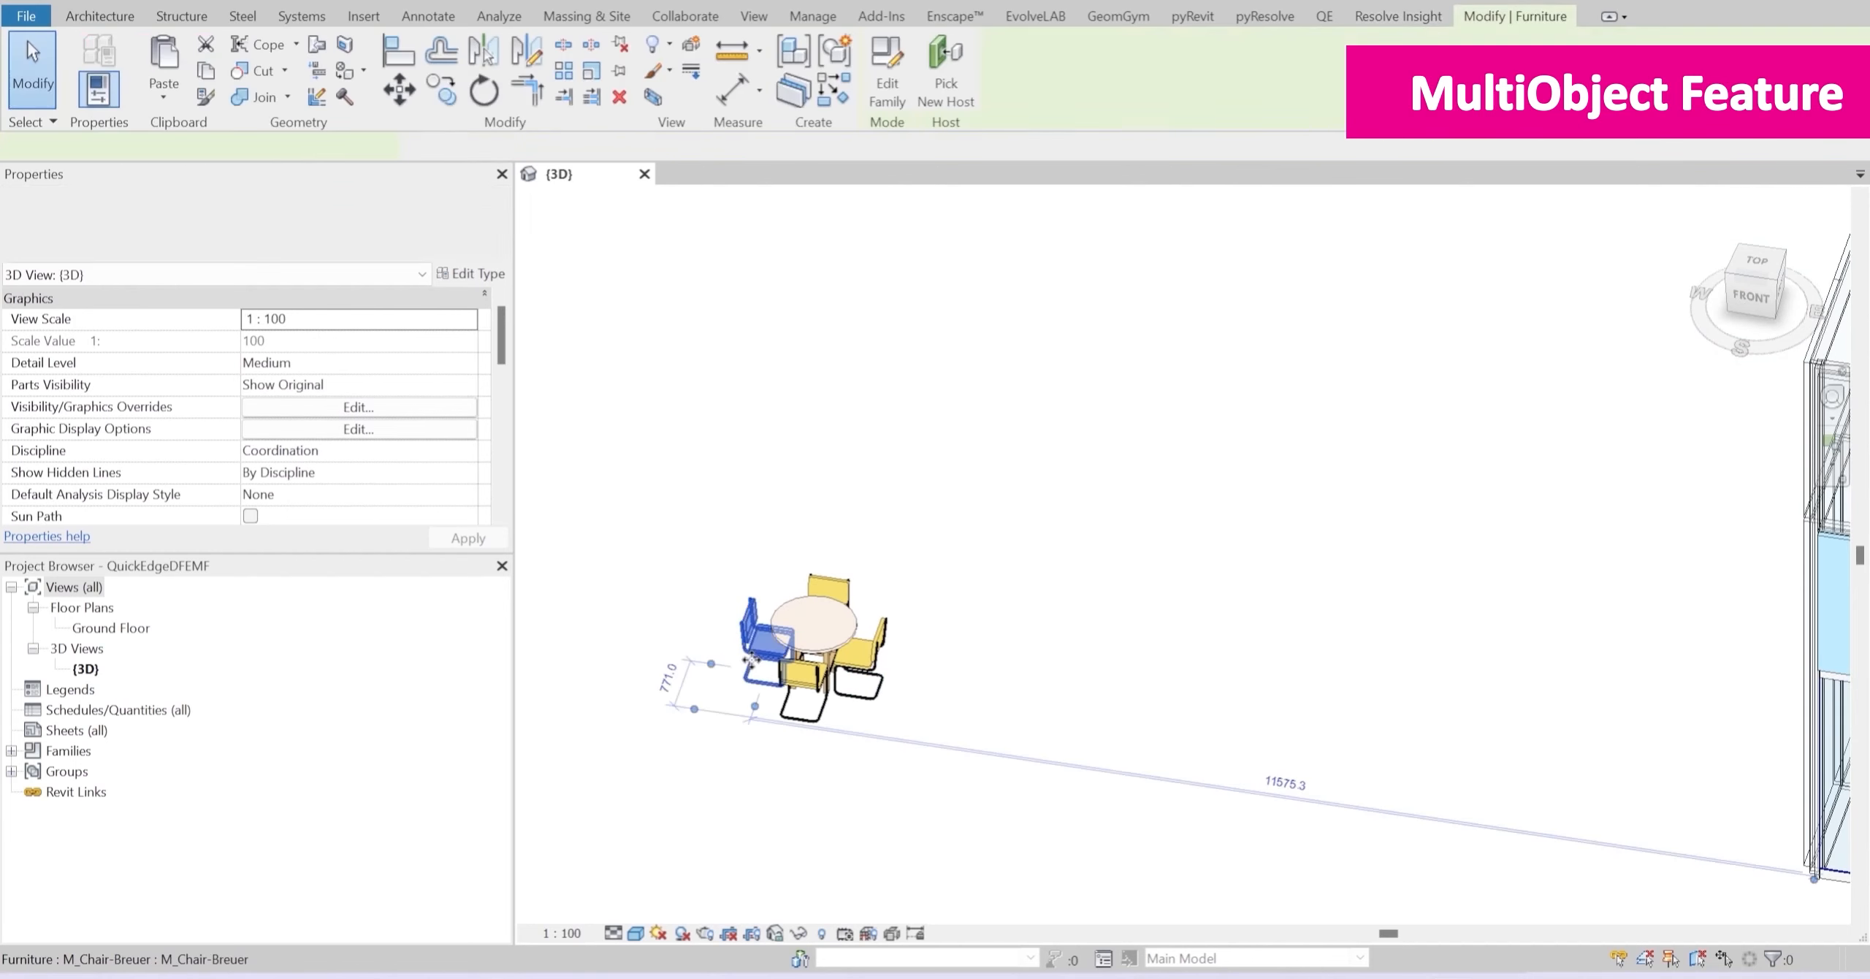
click(847, 631)
click(1081, 767)
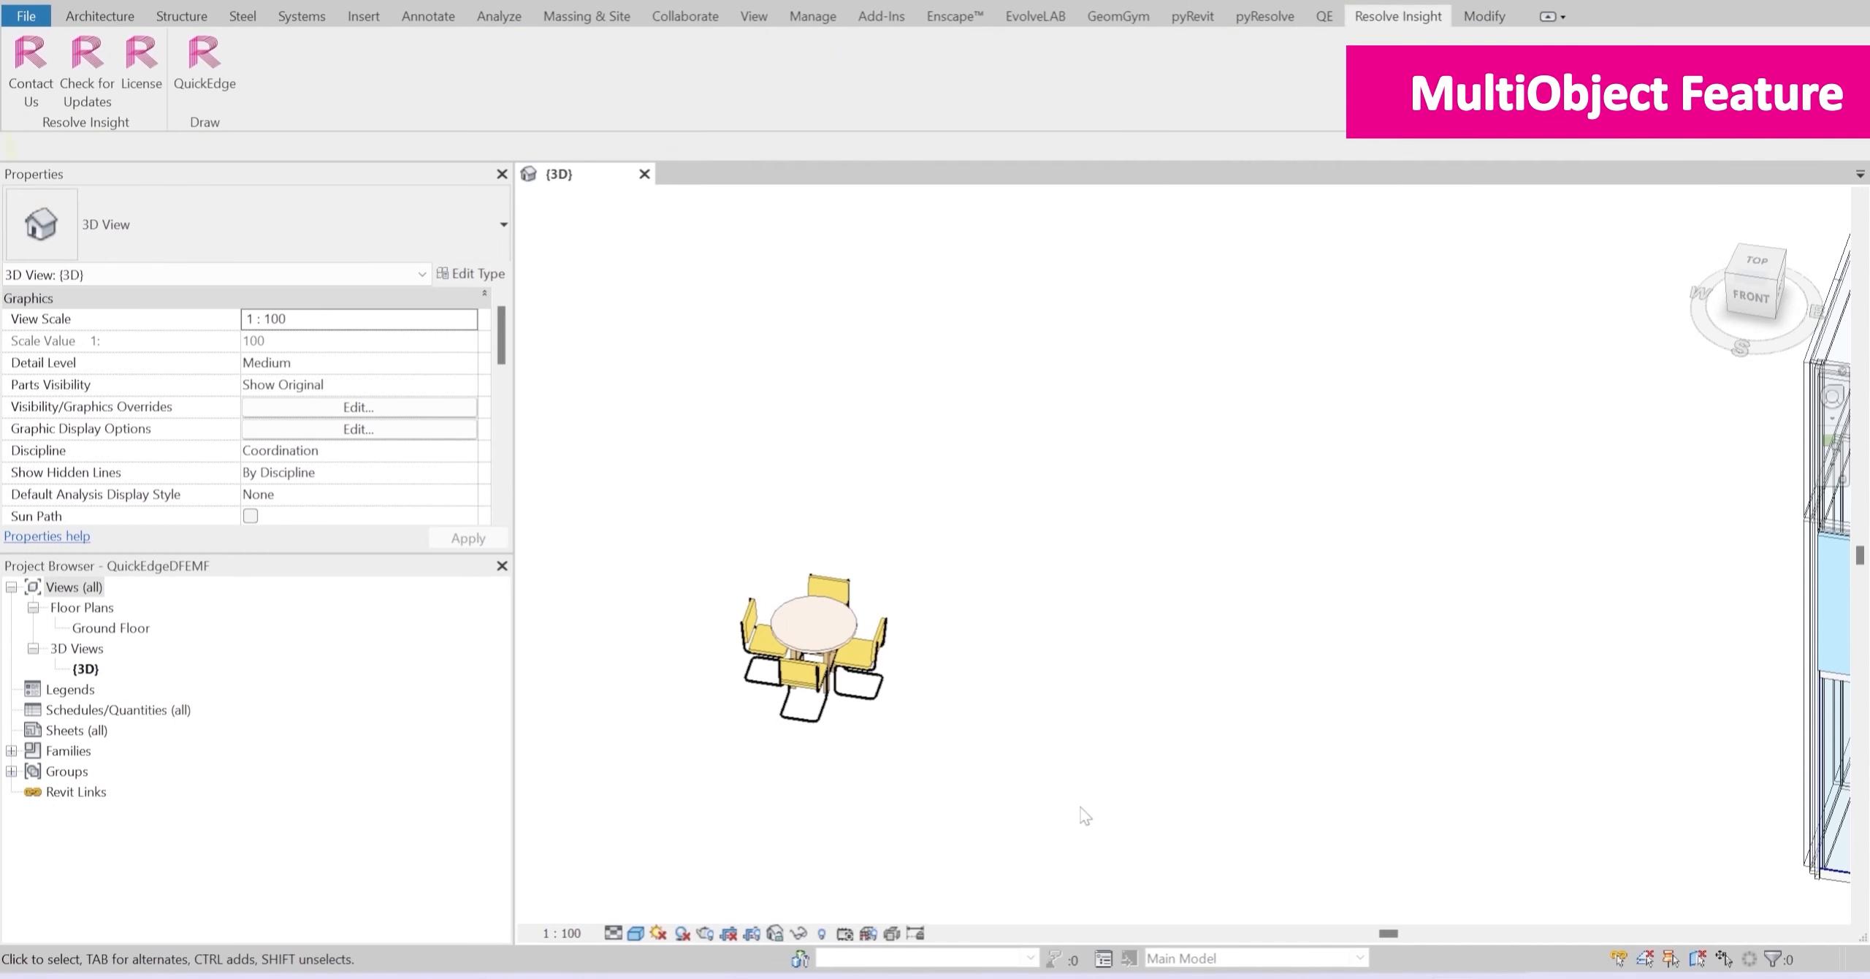
drag(1040, 830, 661, 511)
Step: Enable Multi-Objects in QuickEdge, review the configured views with a crop region offset of 0, and run it
click(223, 73)
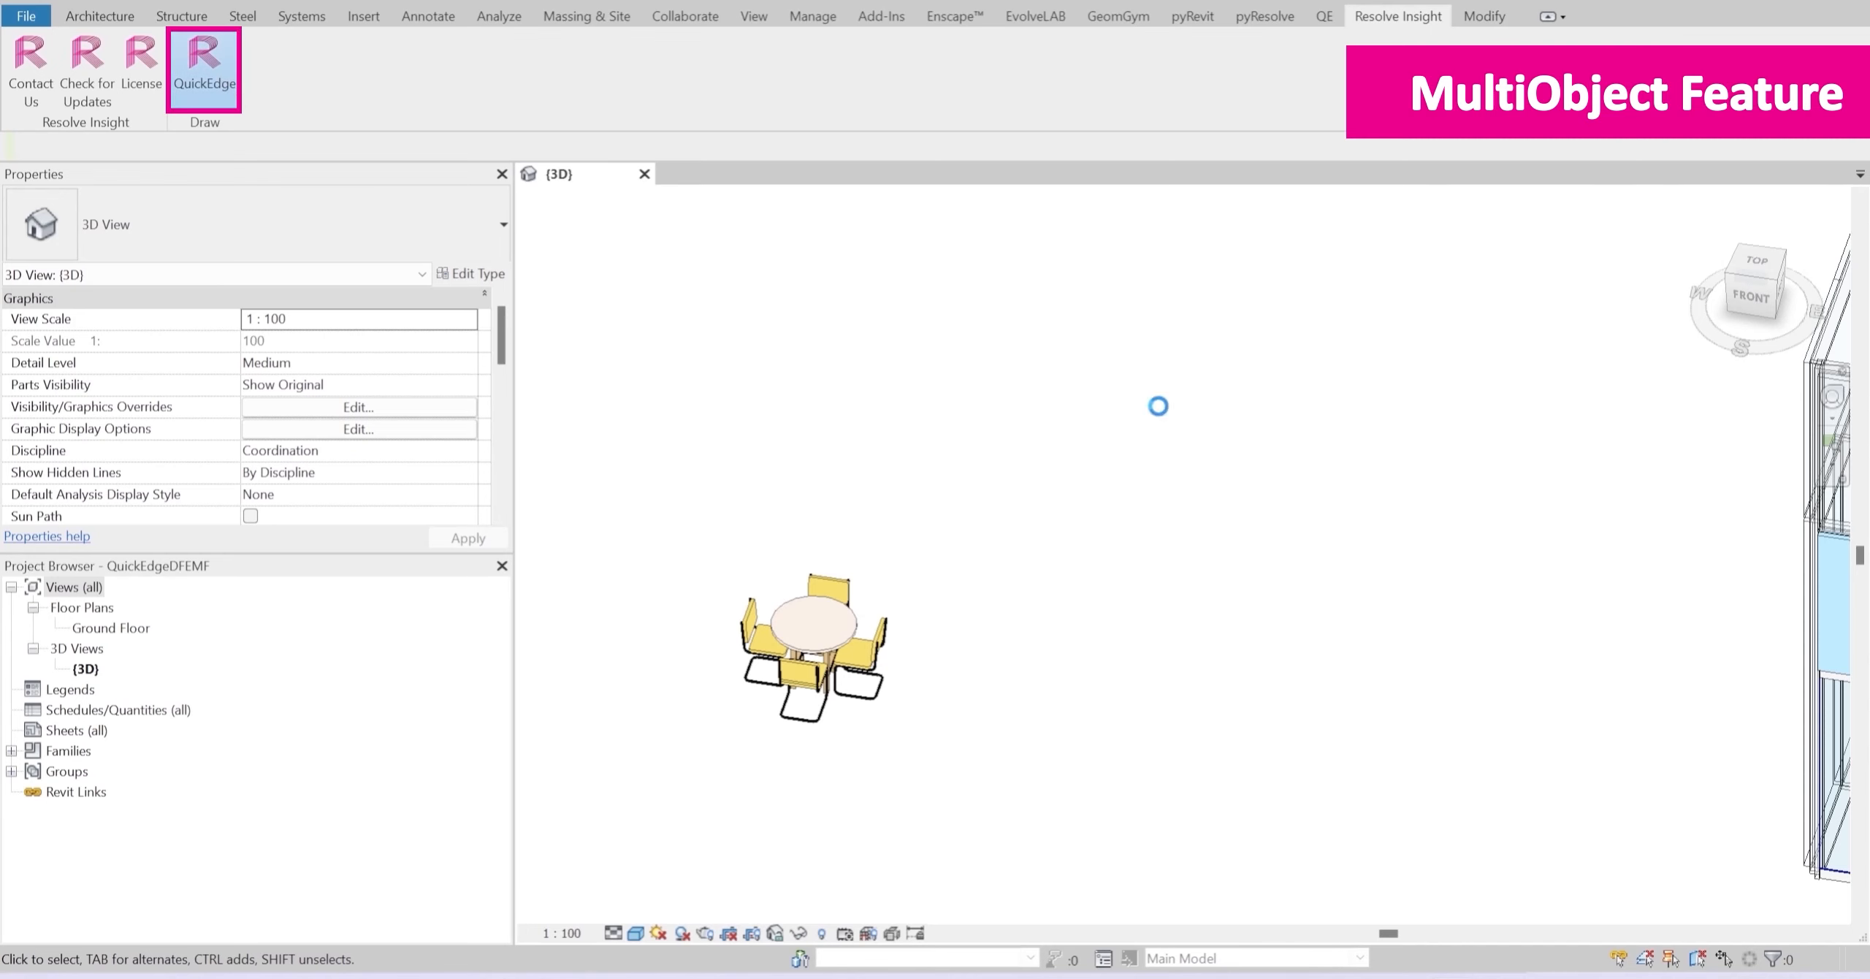
click(718, 683)
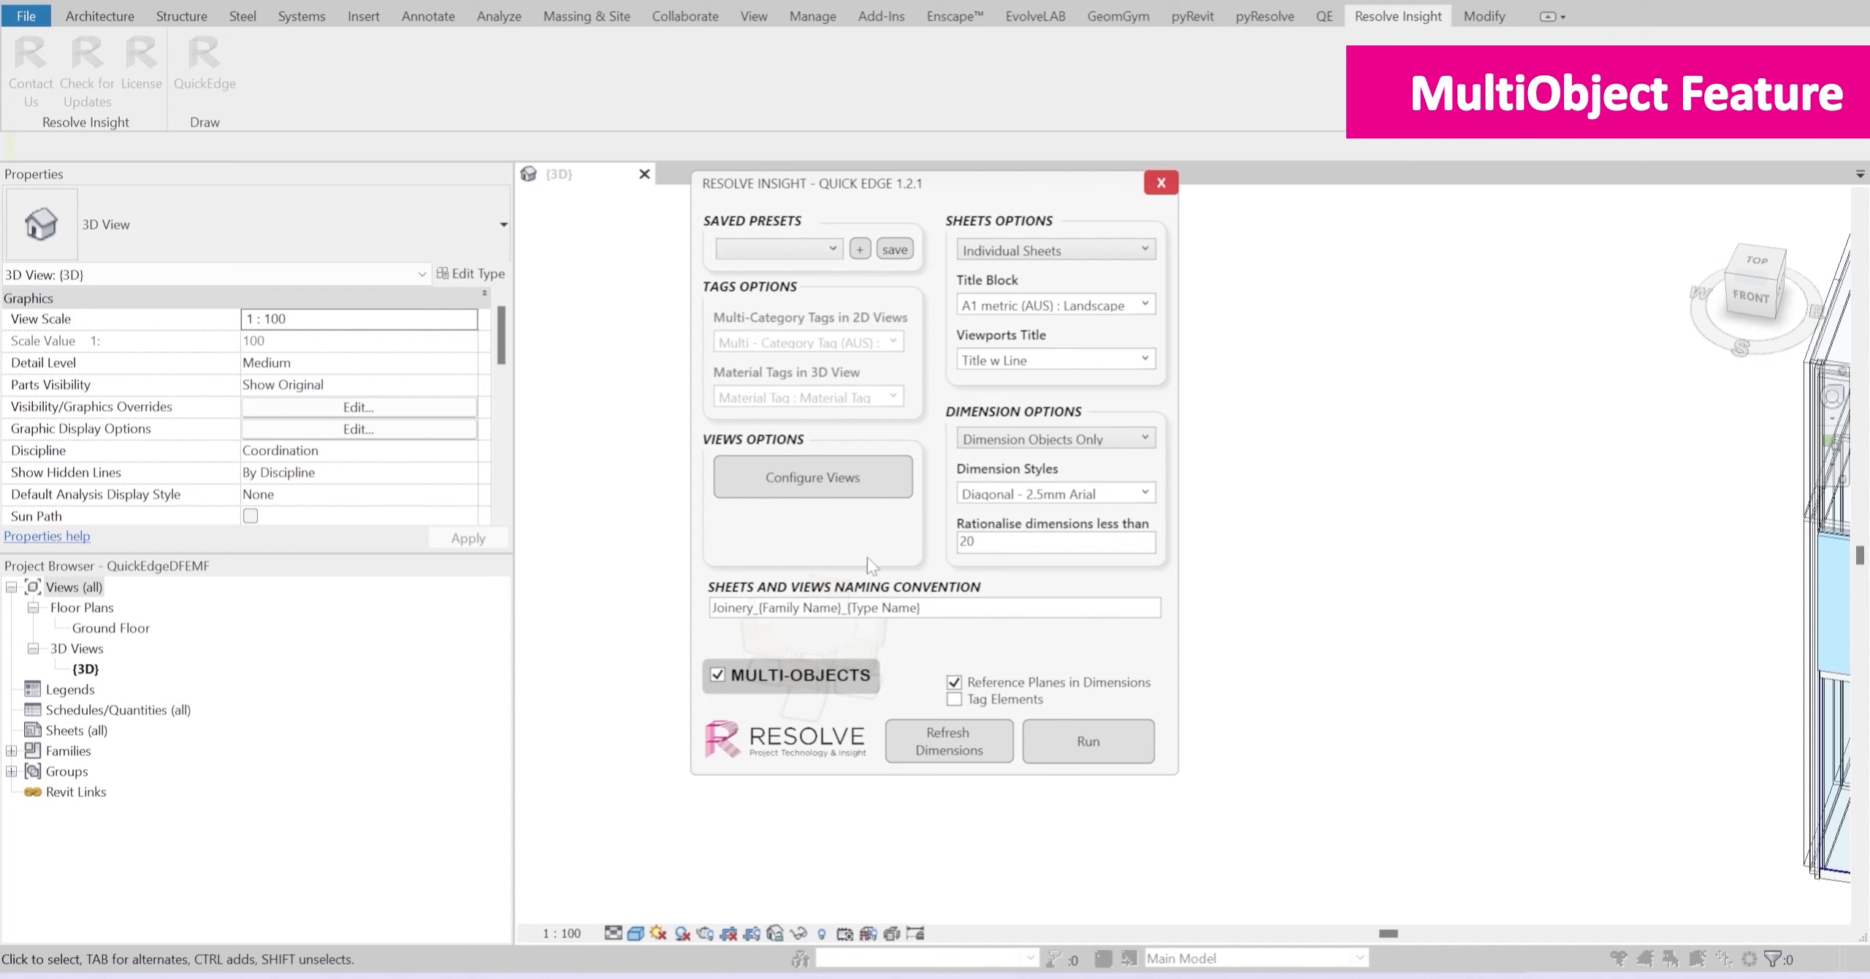
click(844, 471)
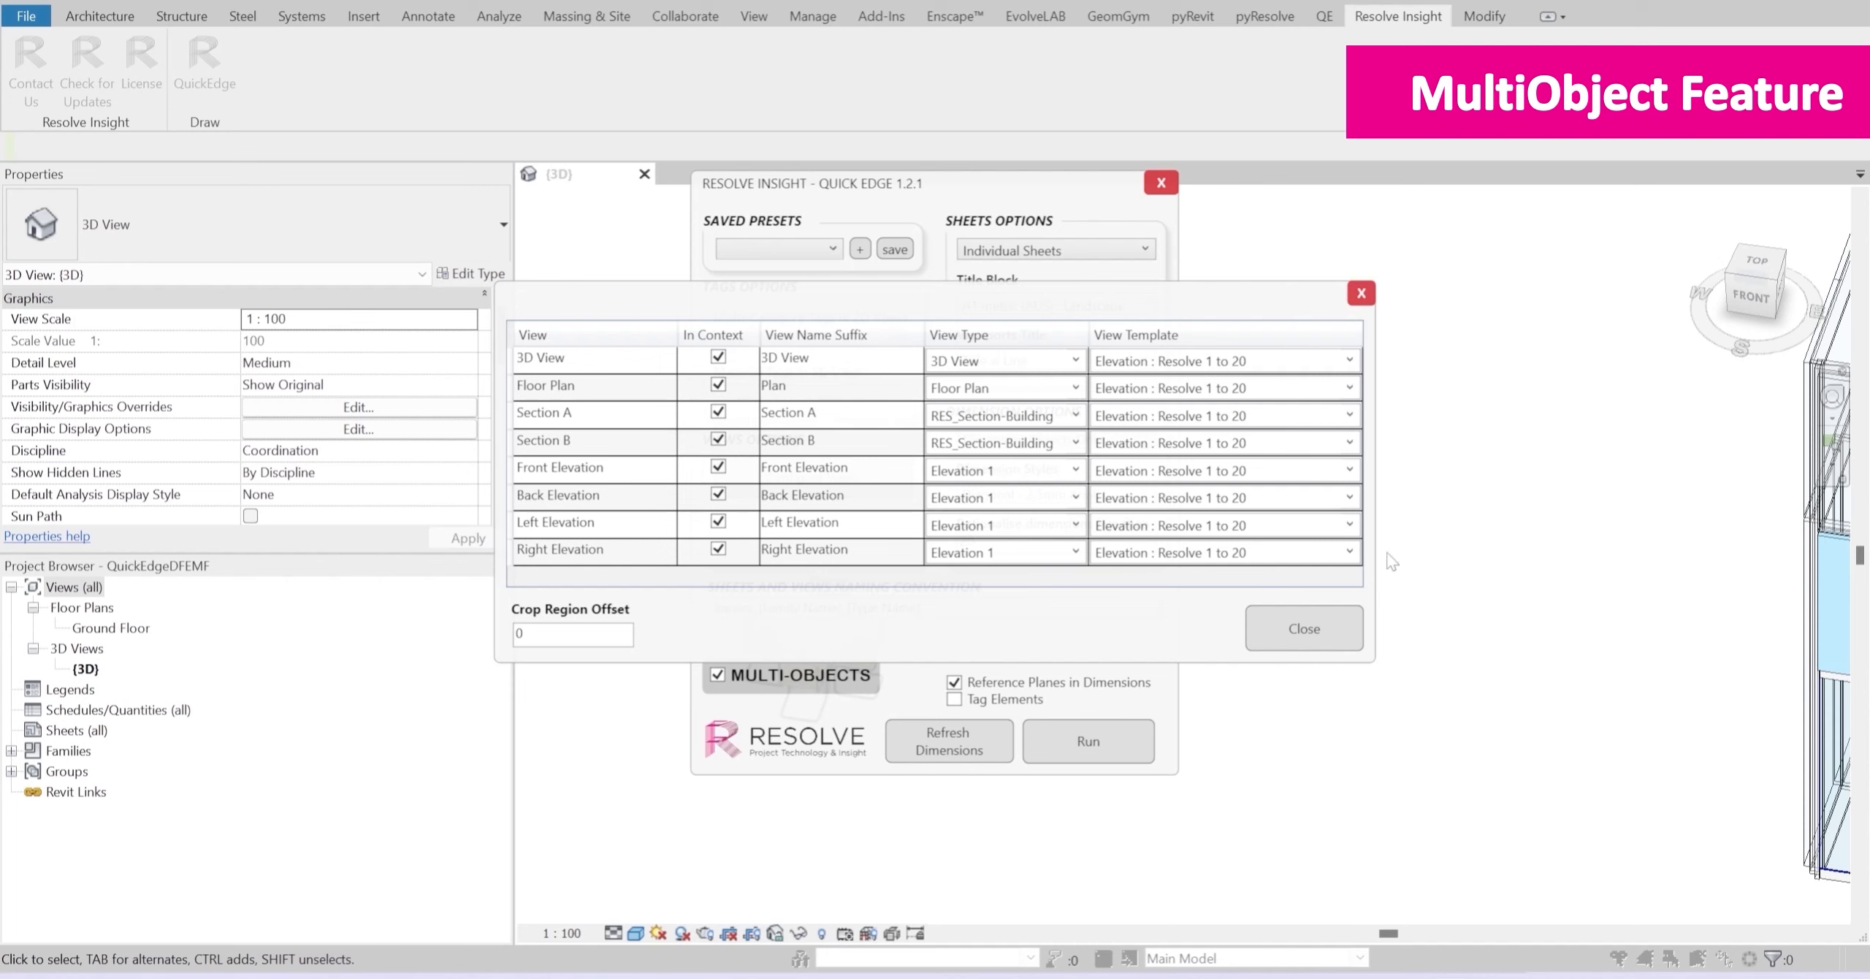
click(1332, 643)
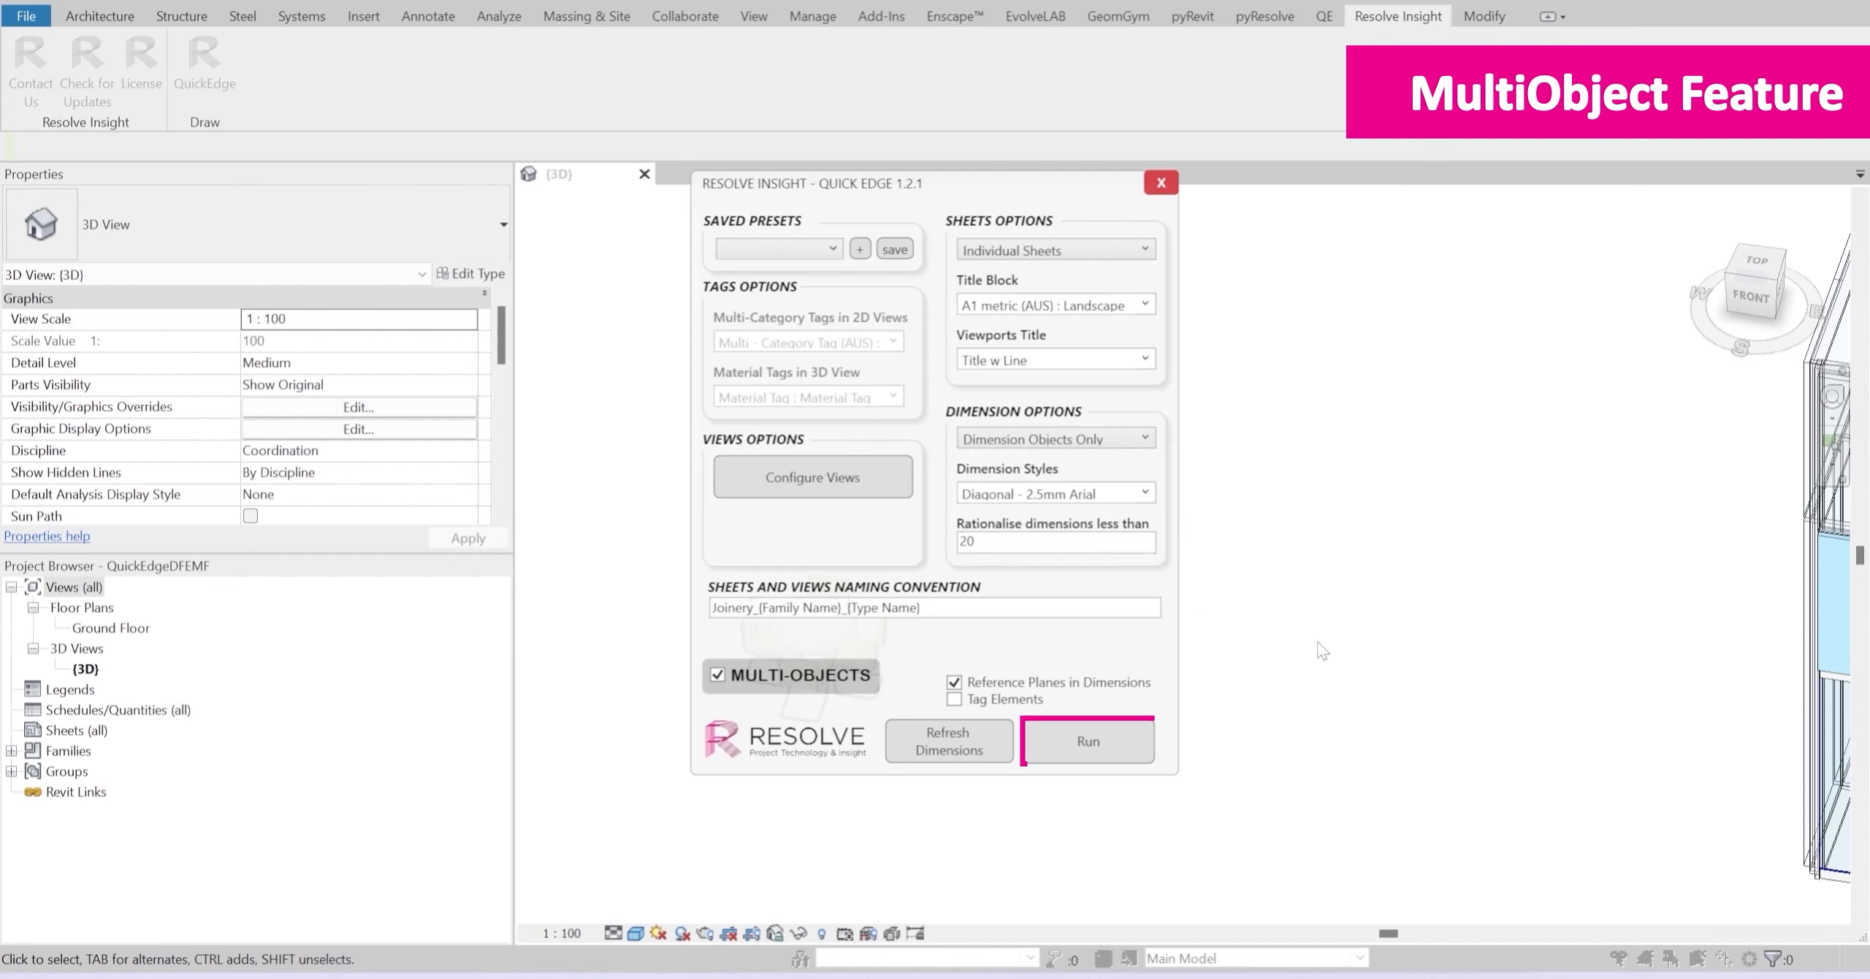
click(1103, 742)
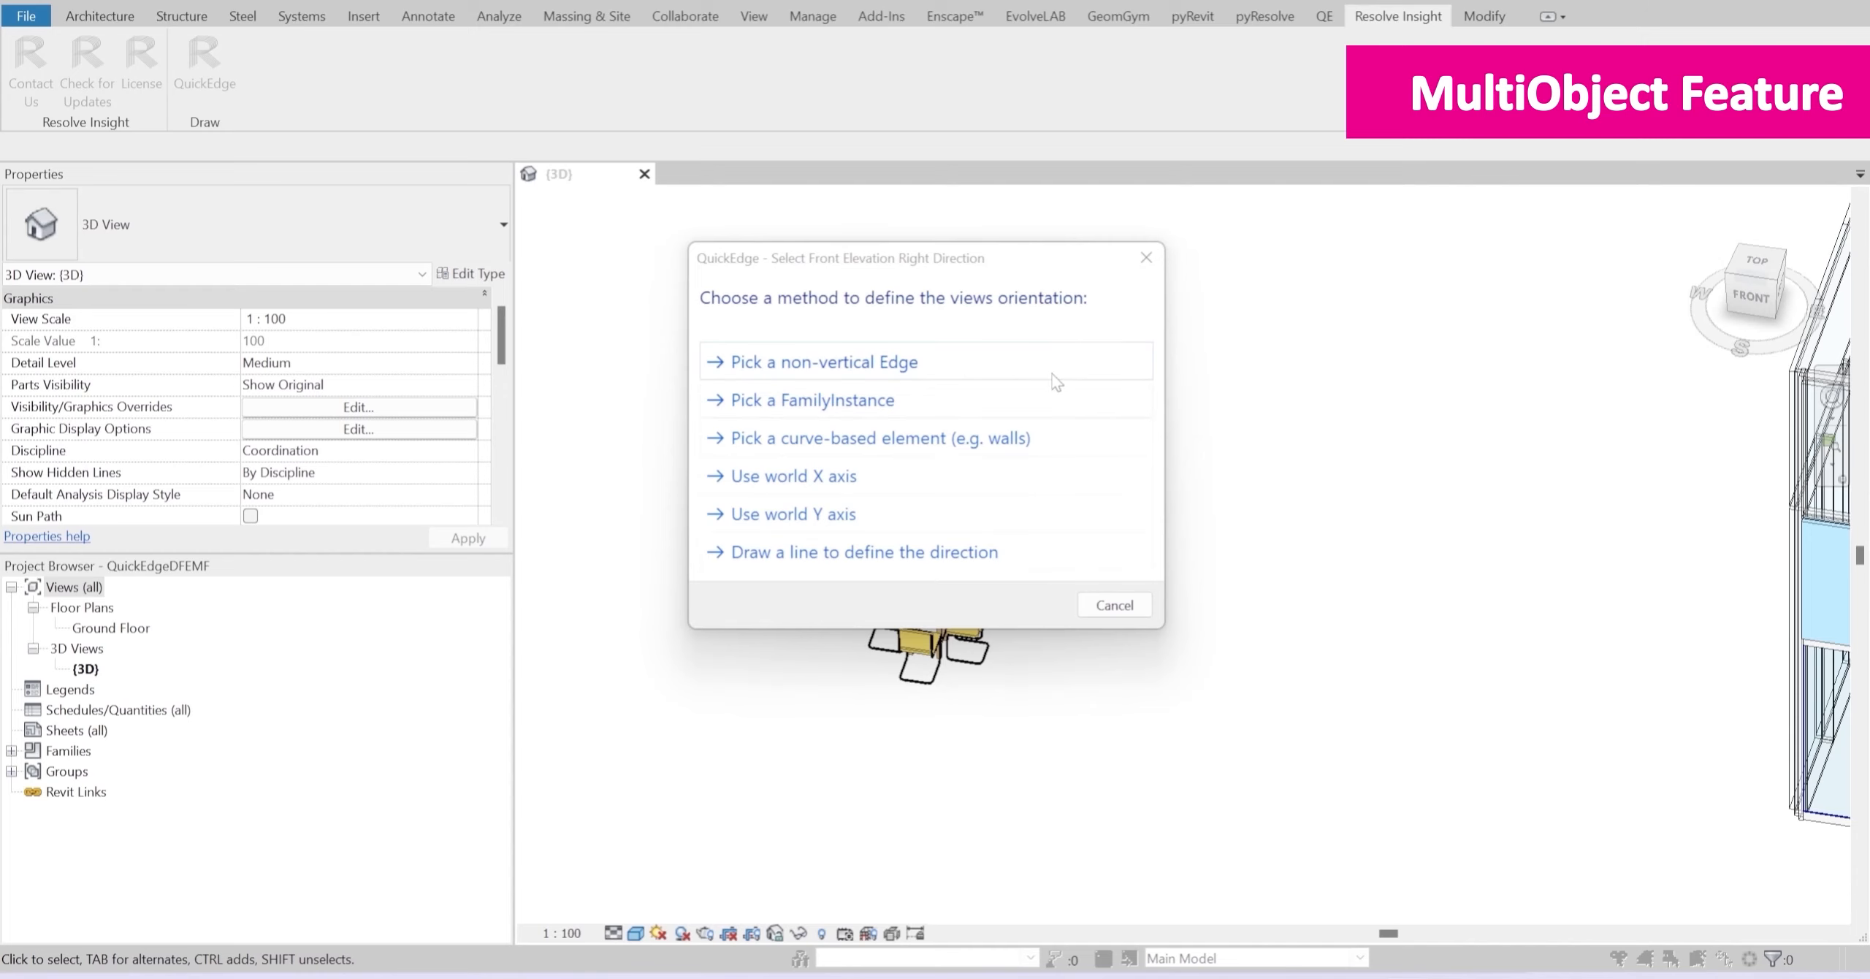
Step: Define the views' orientation from a non-vertical edge, using the front seat edge of the chair to the table's right
click(775, 365)
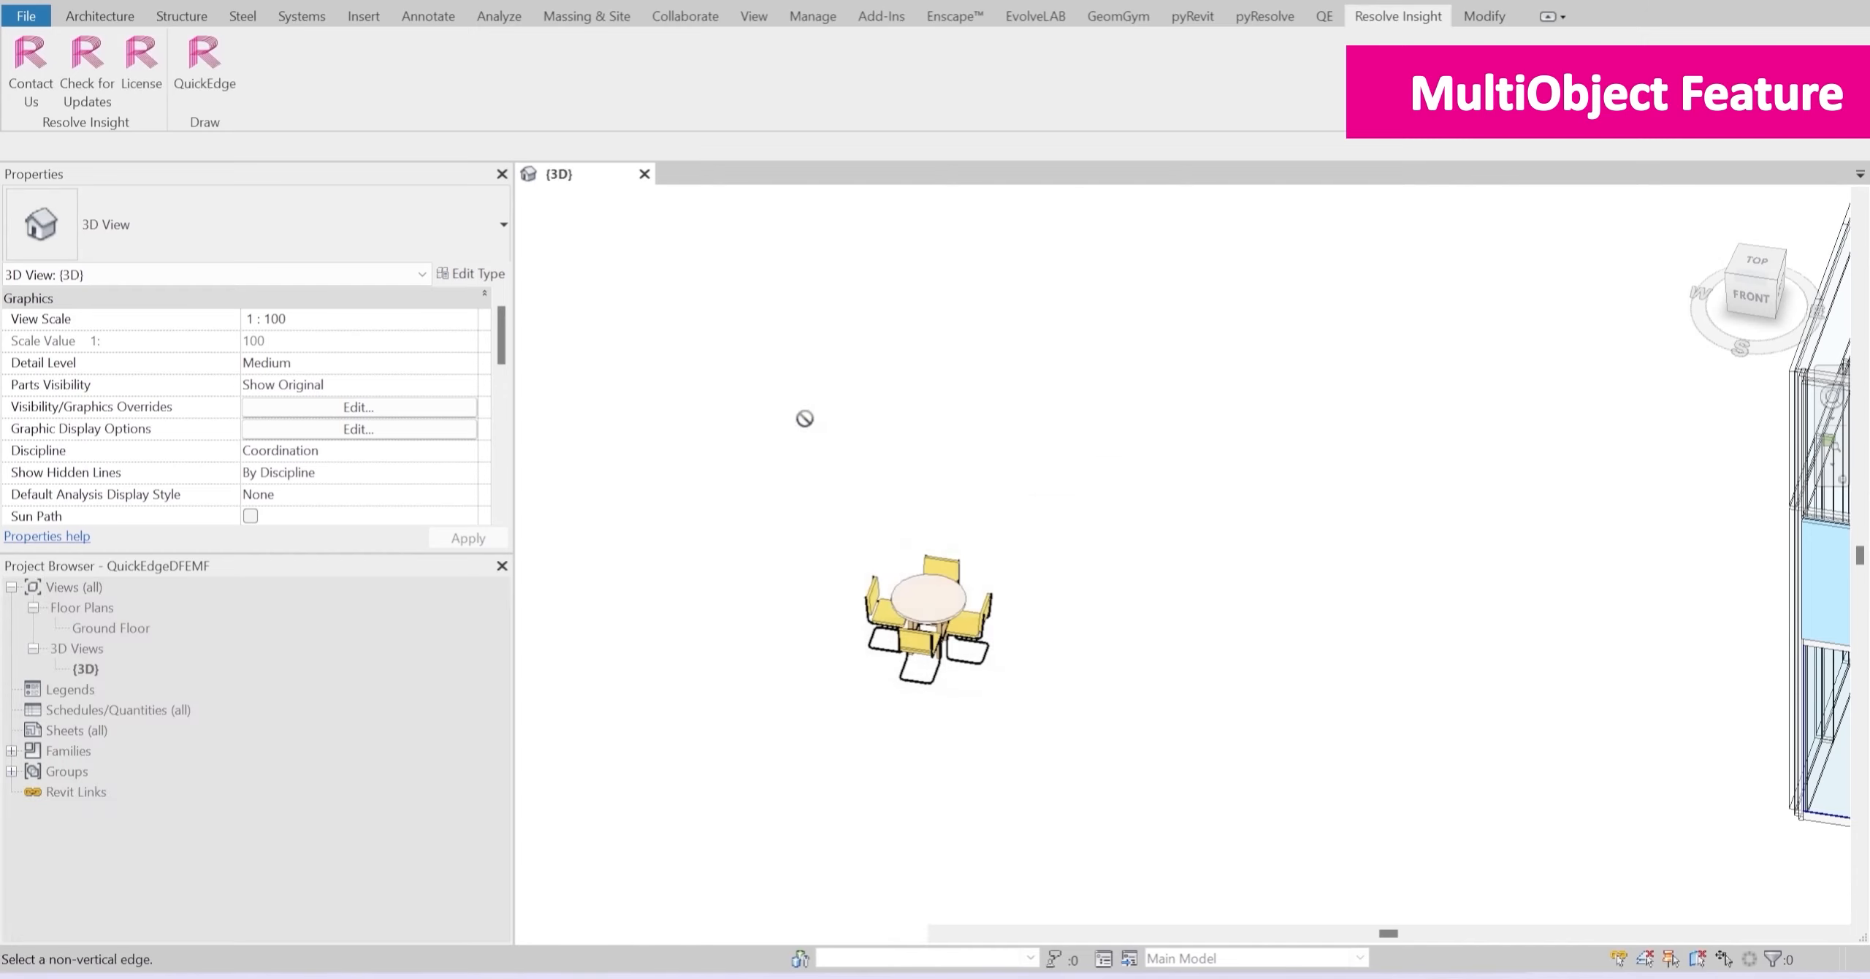
scroll(941, 603, up, 5)
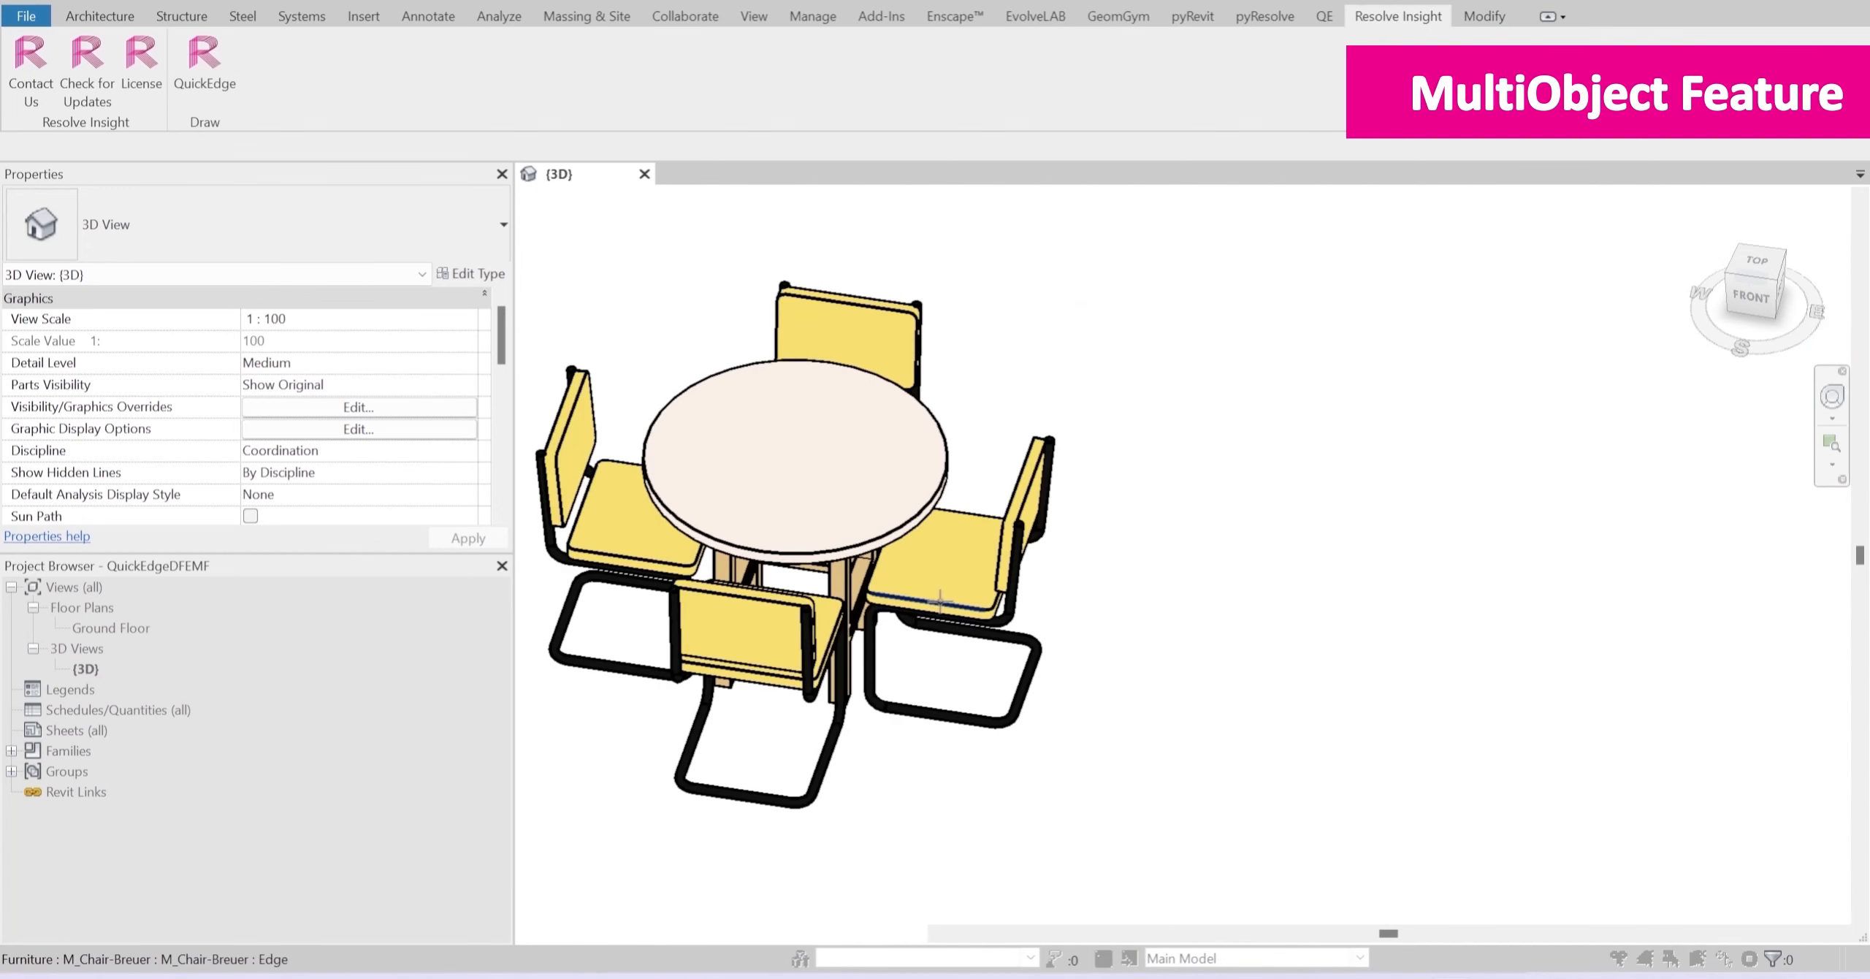
click(936, 601)
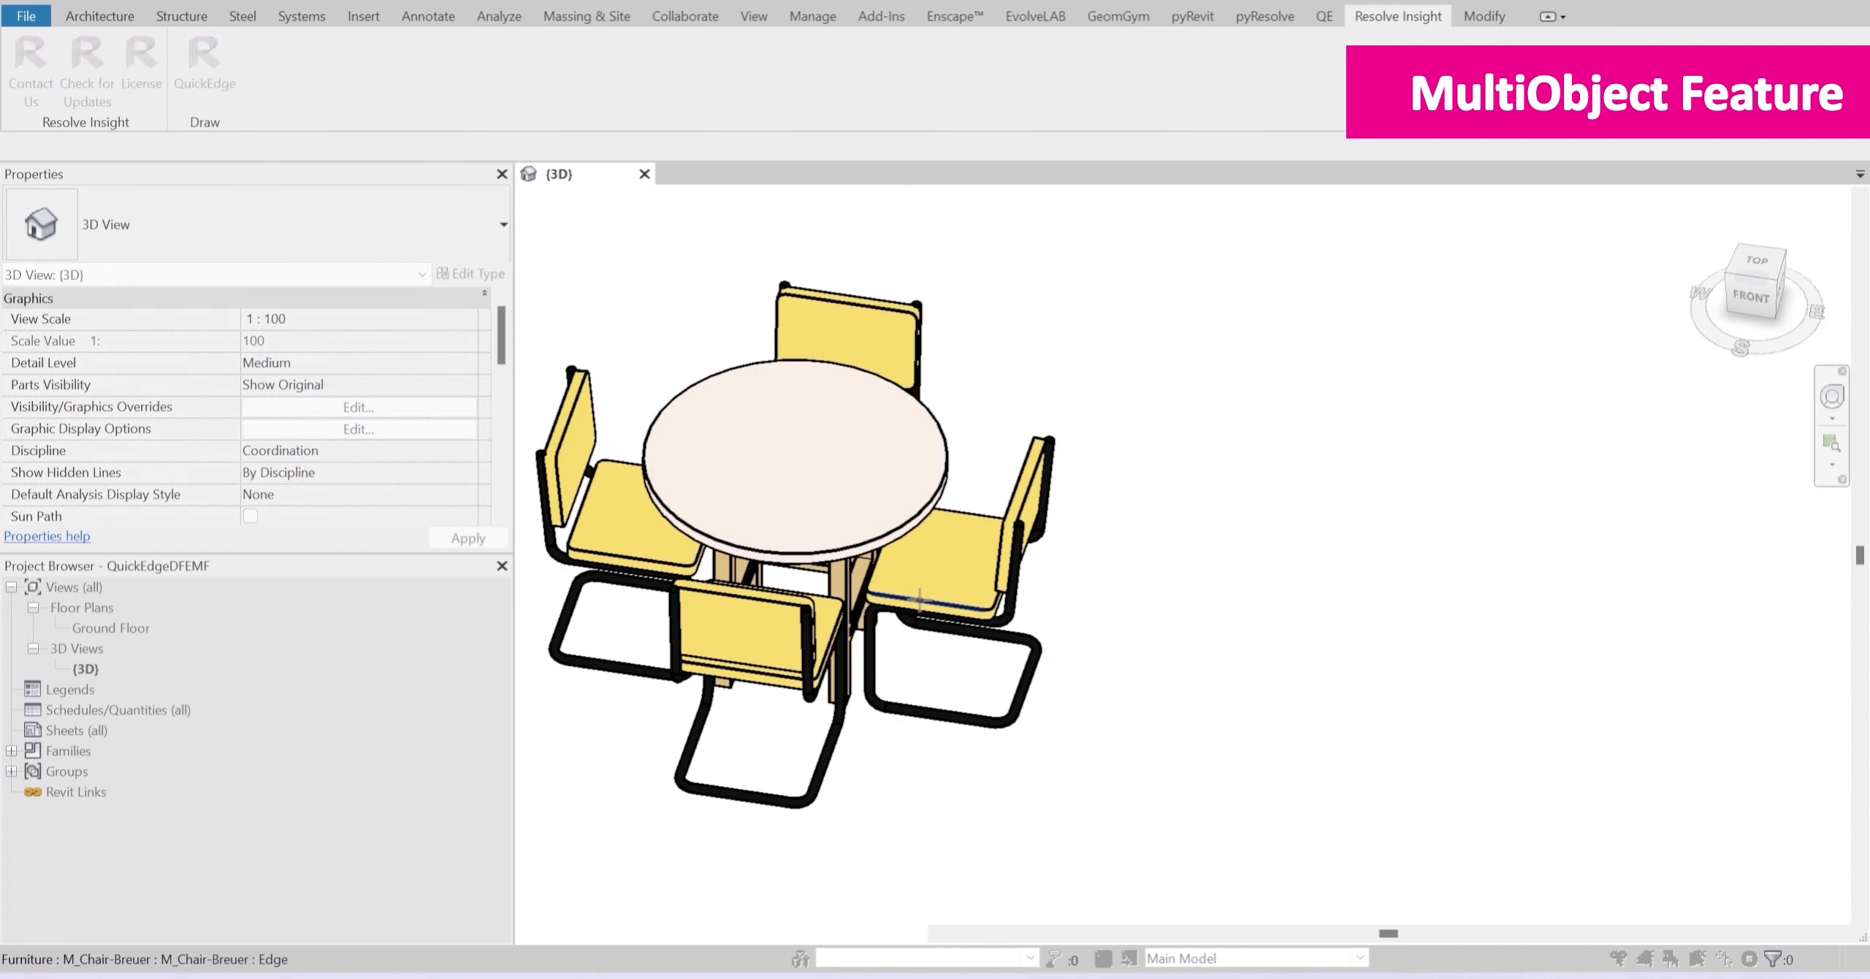
scroll(921, 599, up, 2)
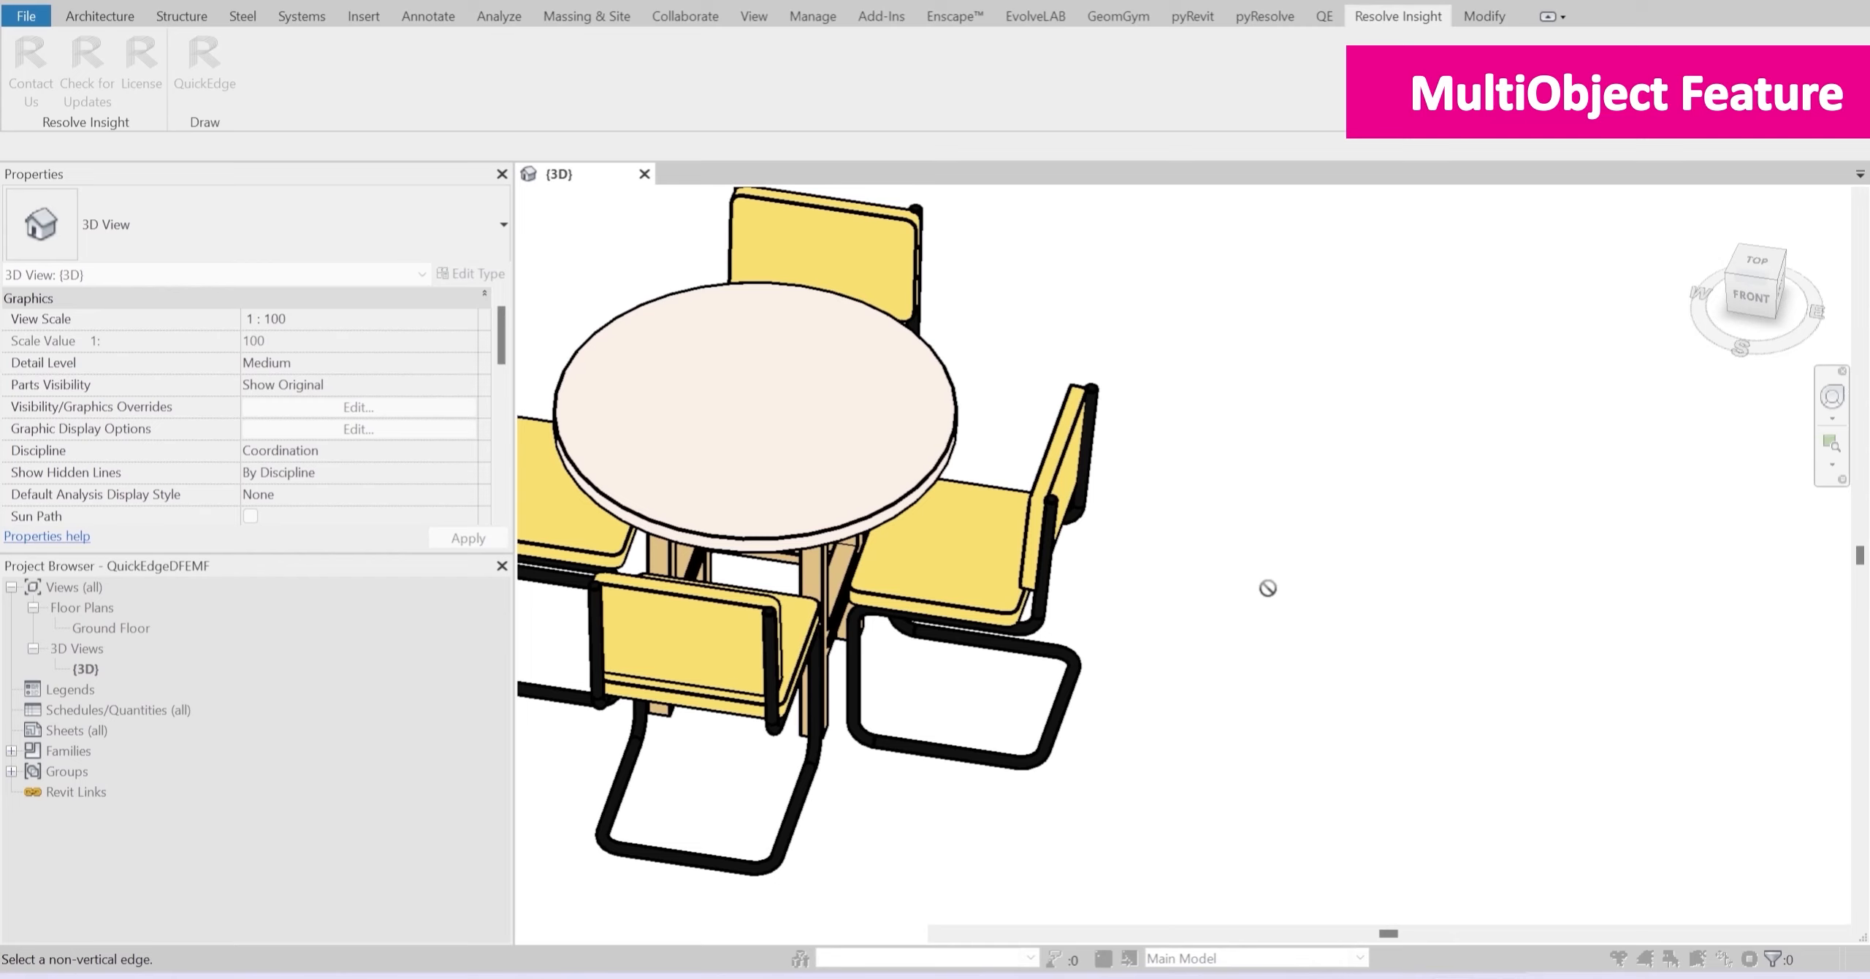
click(992, 608)
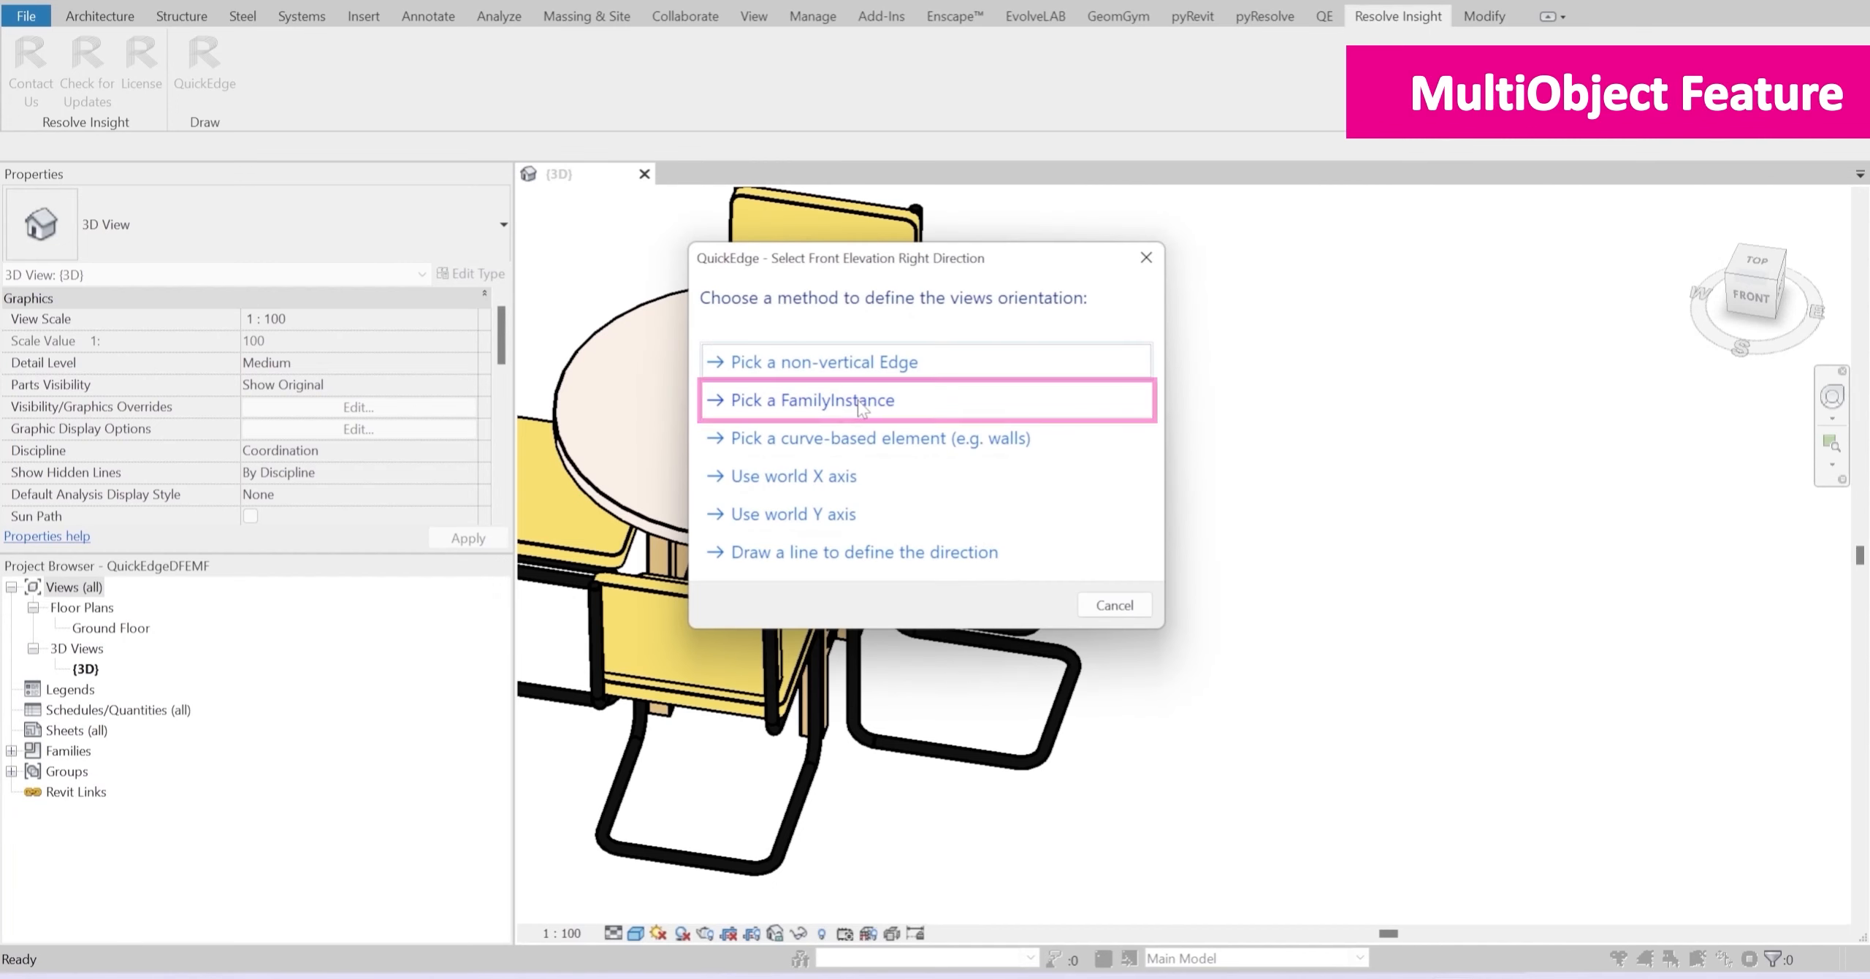
Step: Define the views' orientation from a family instance, using the chair to the table's right
click(860, 408)
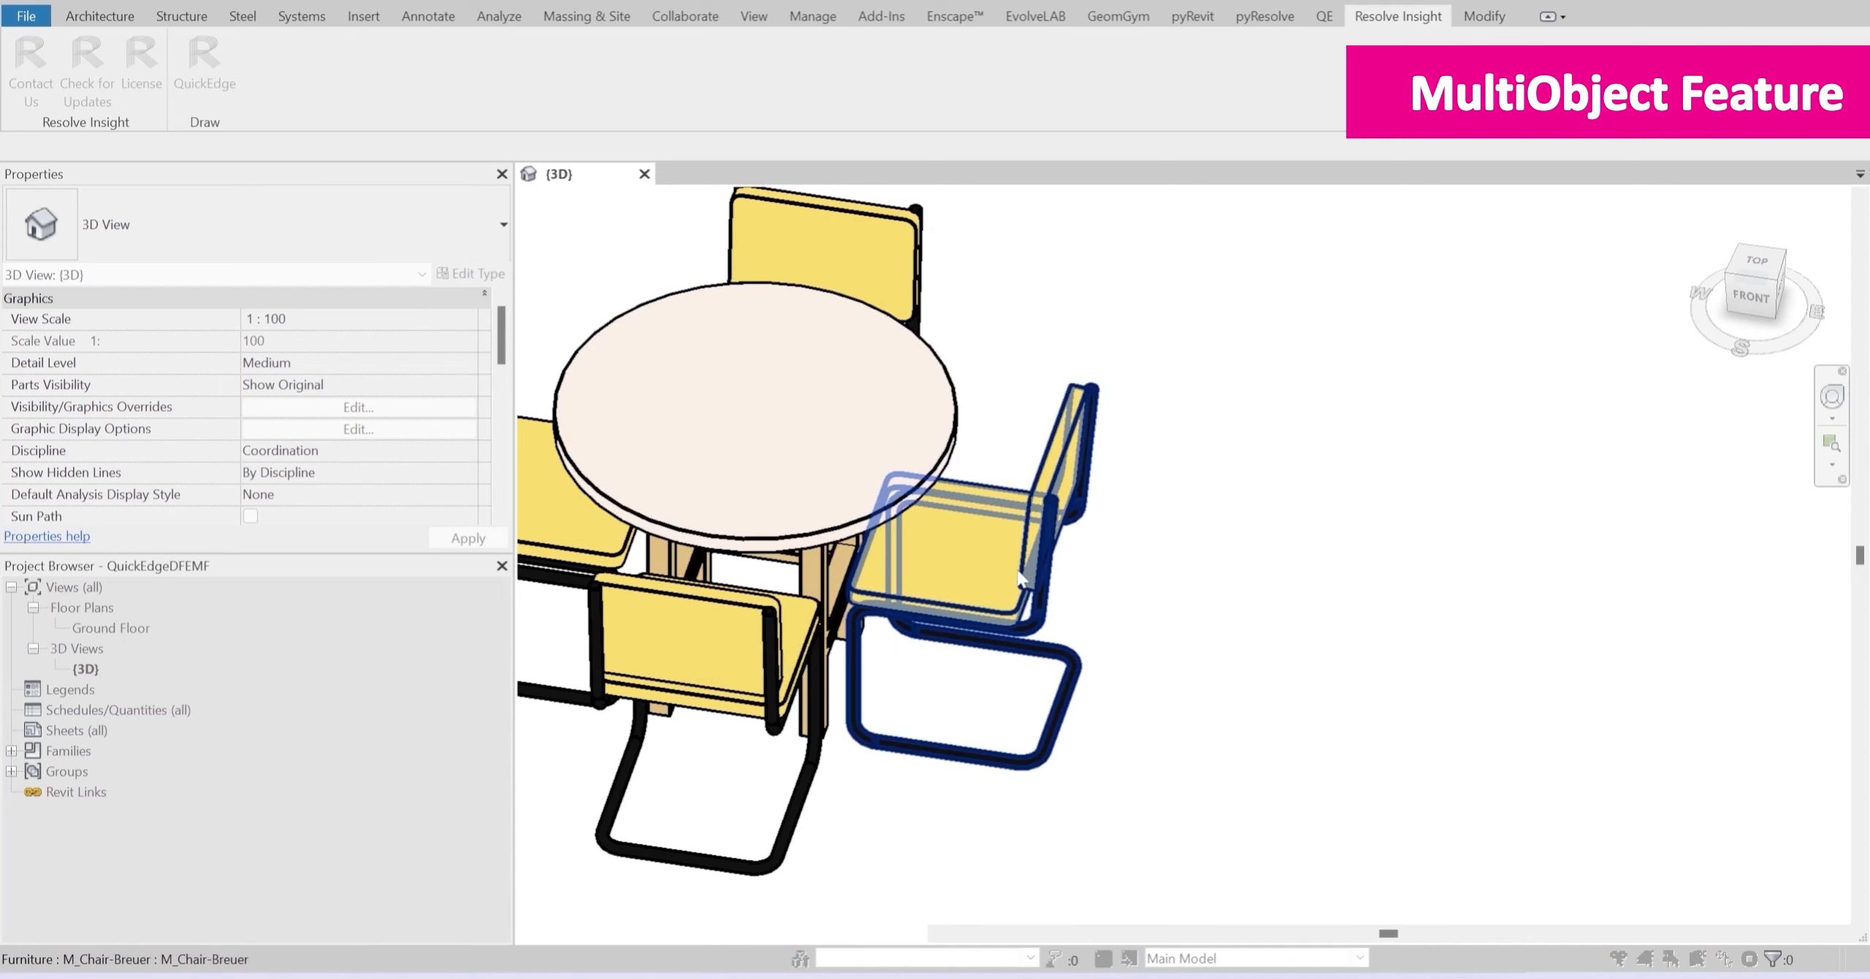
scroll(1021, 577, down, 5)
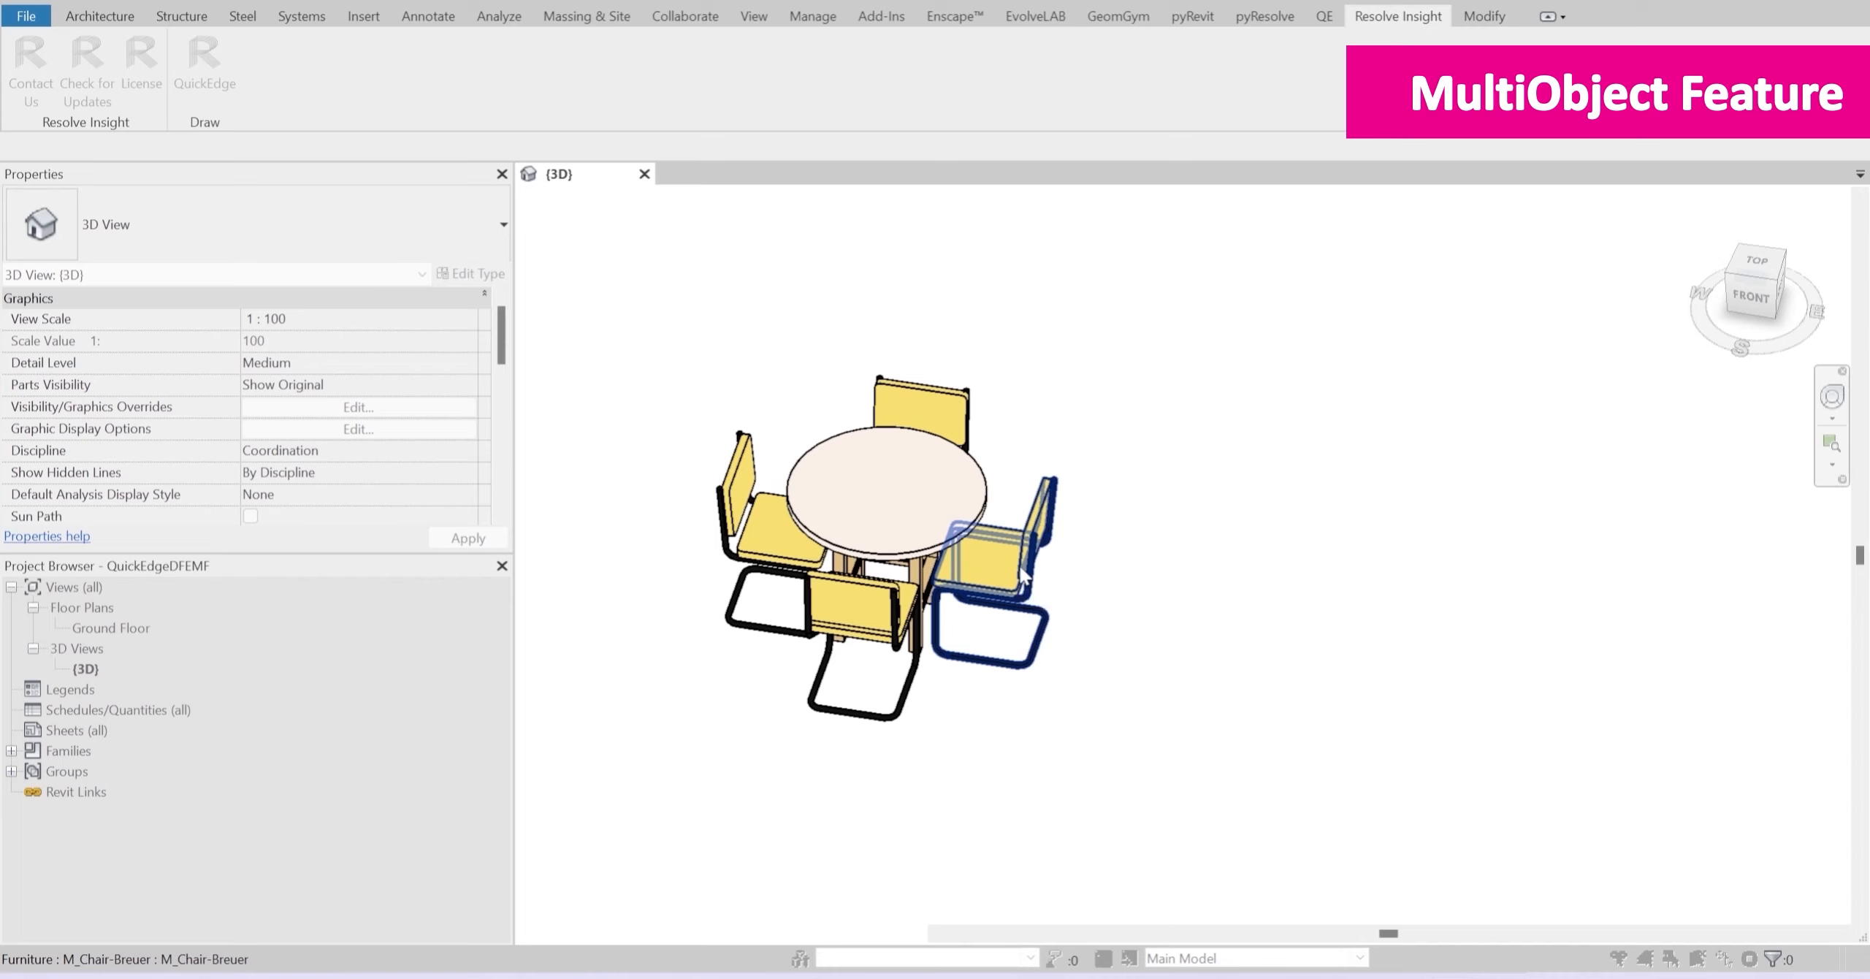
click(1022, 576)
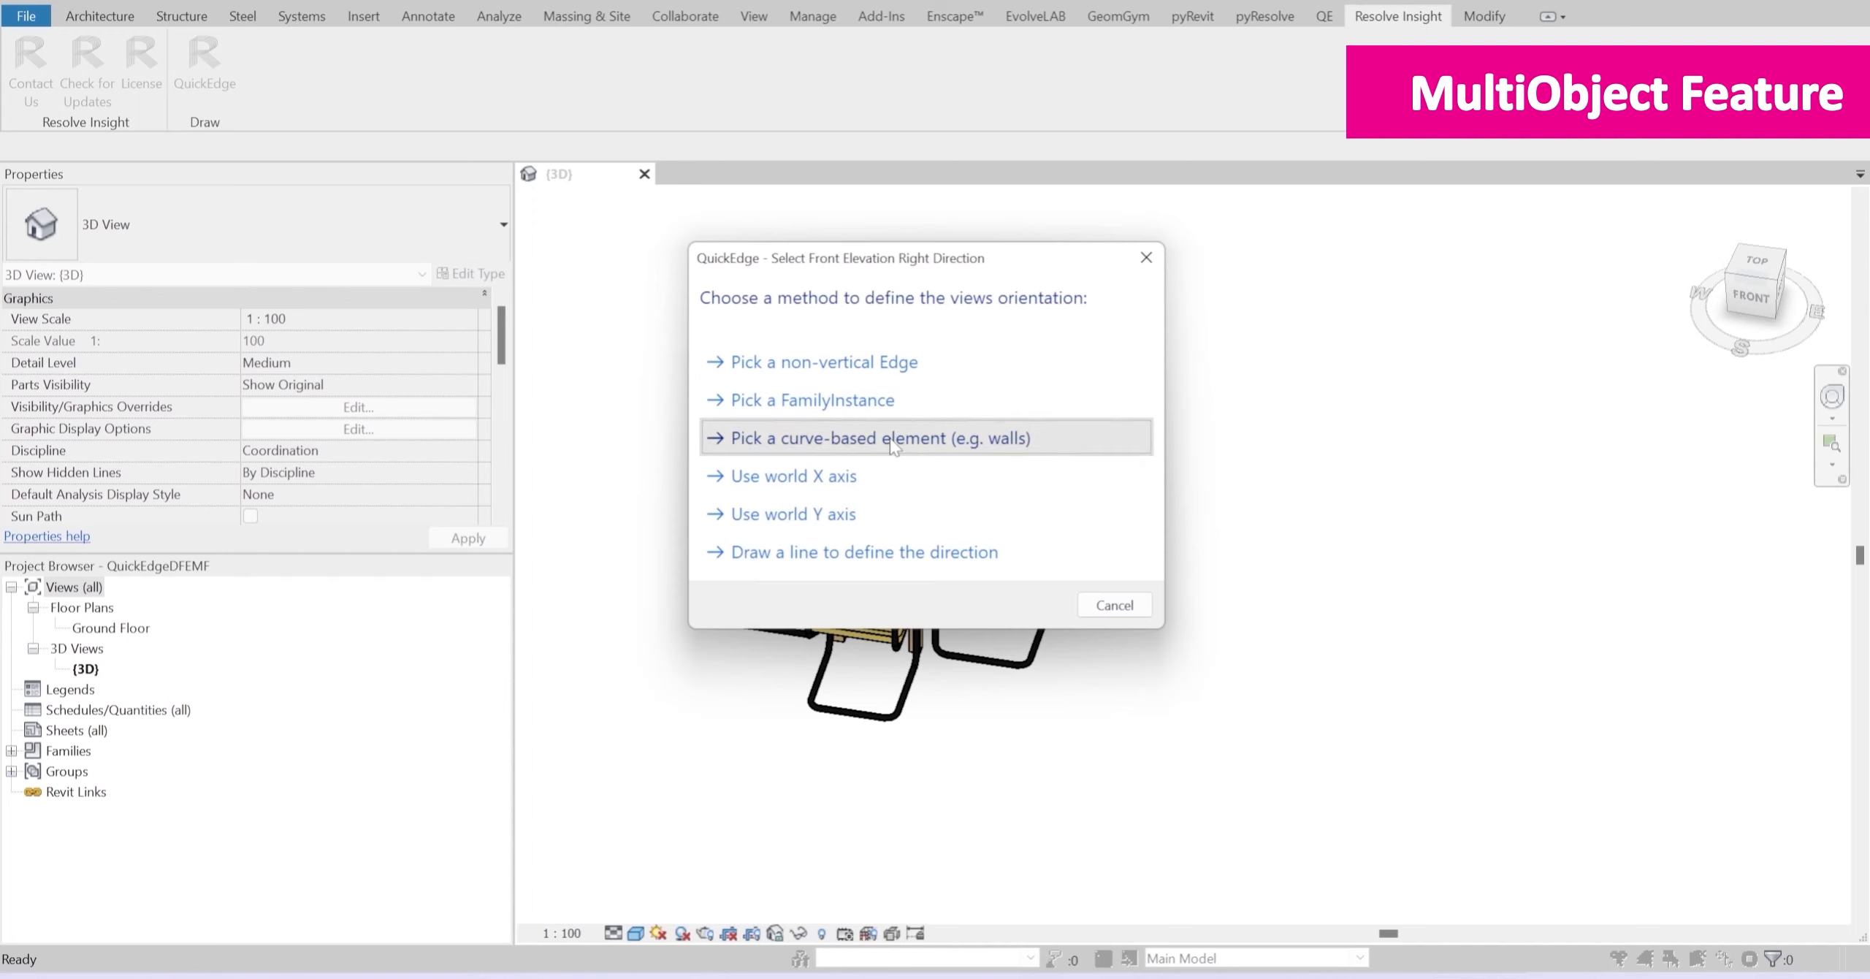
click(894, 438)
scroll(725, 511, down, 3)
scroll(725, 511, down, 2)
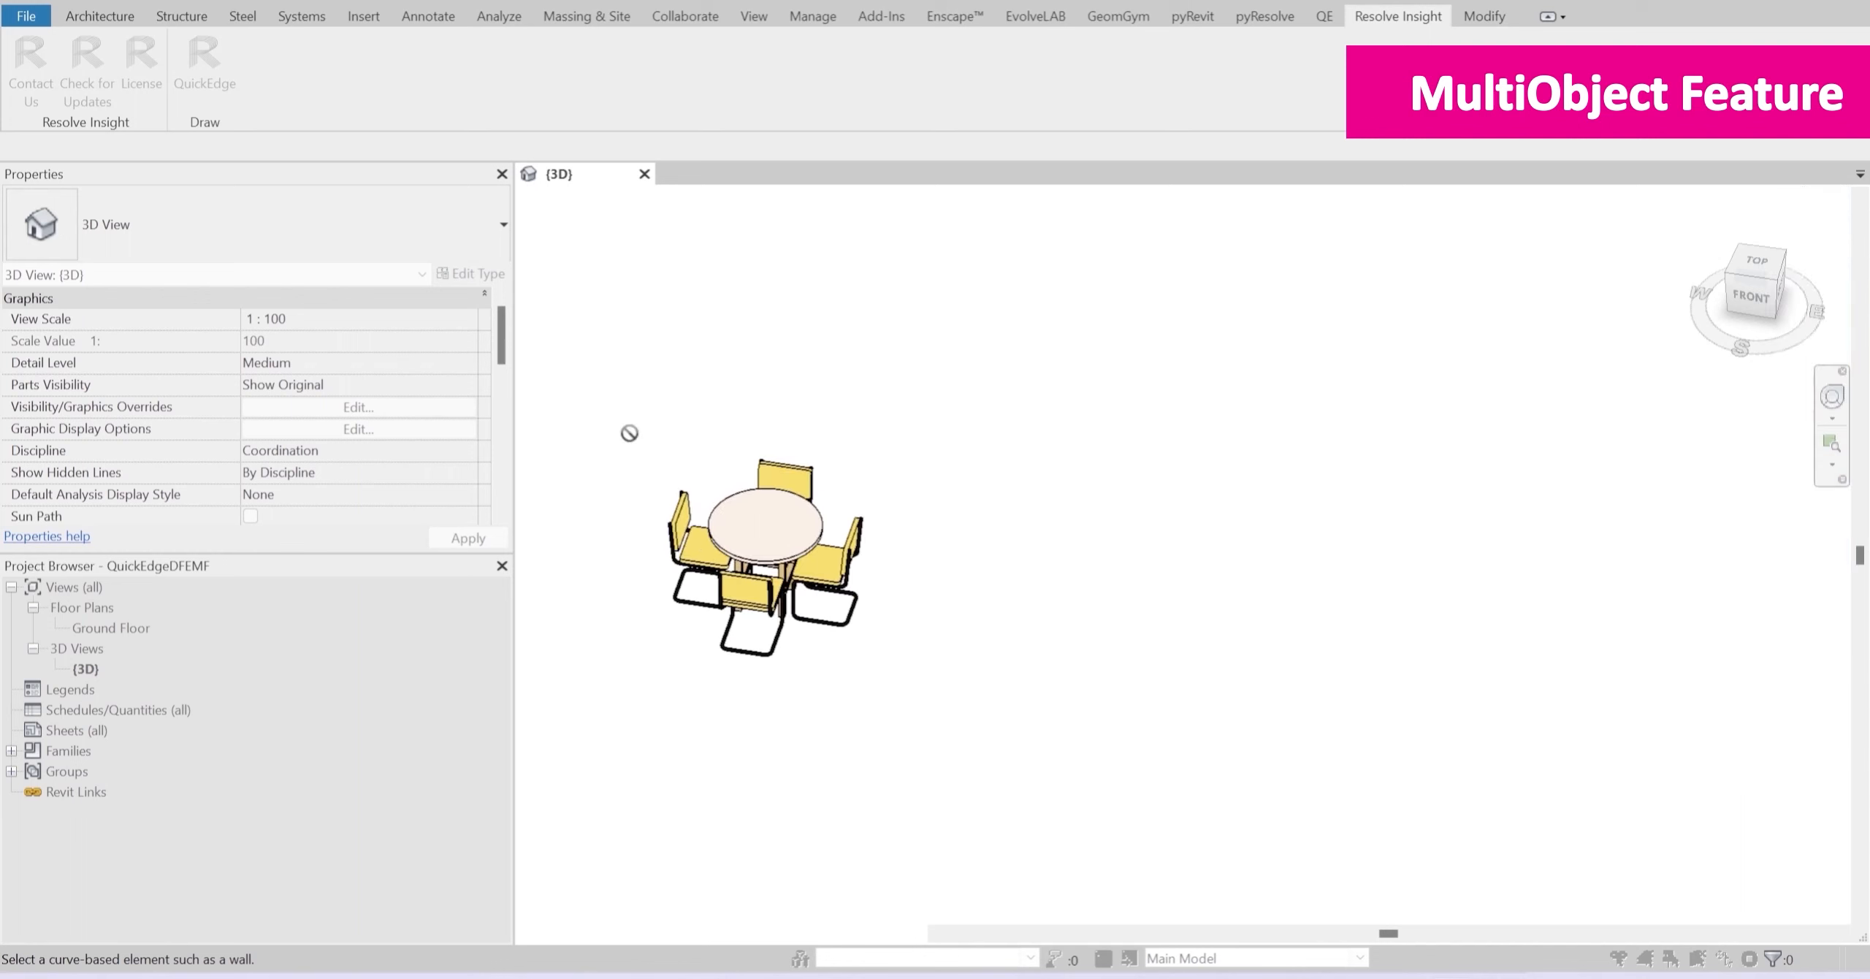
key(Escape)
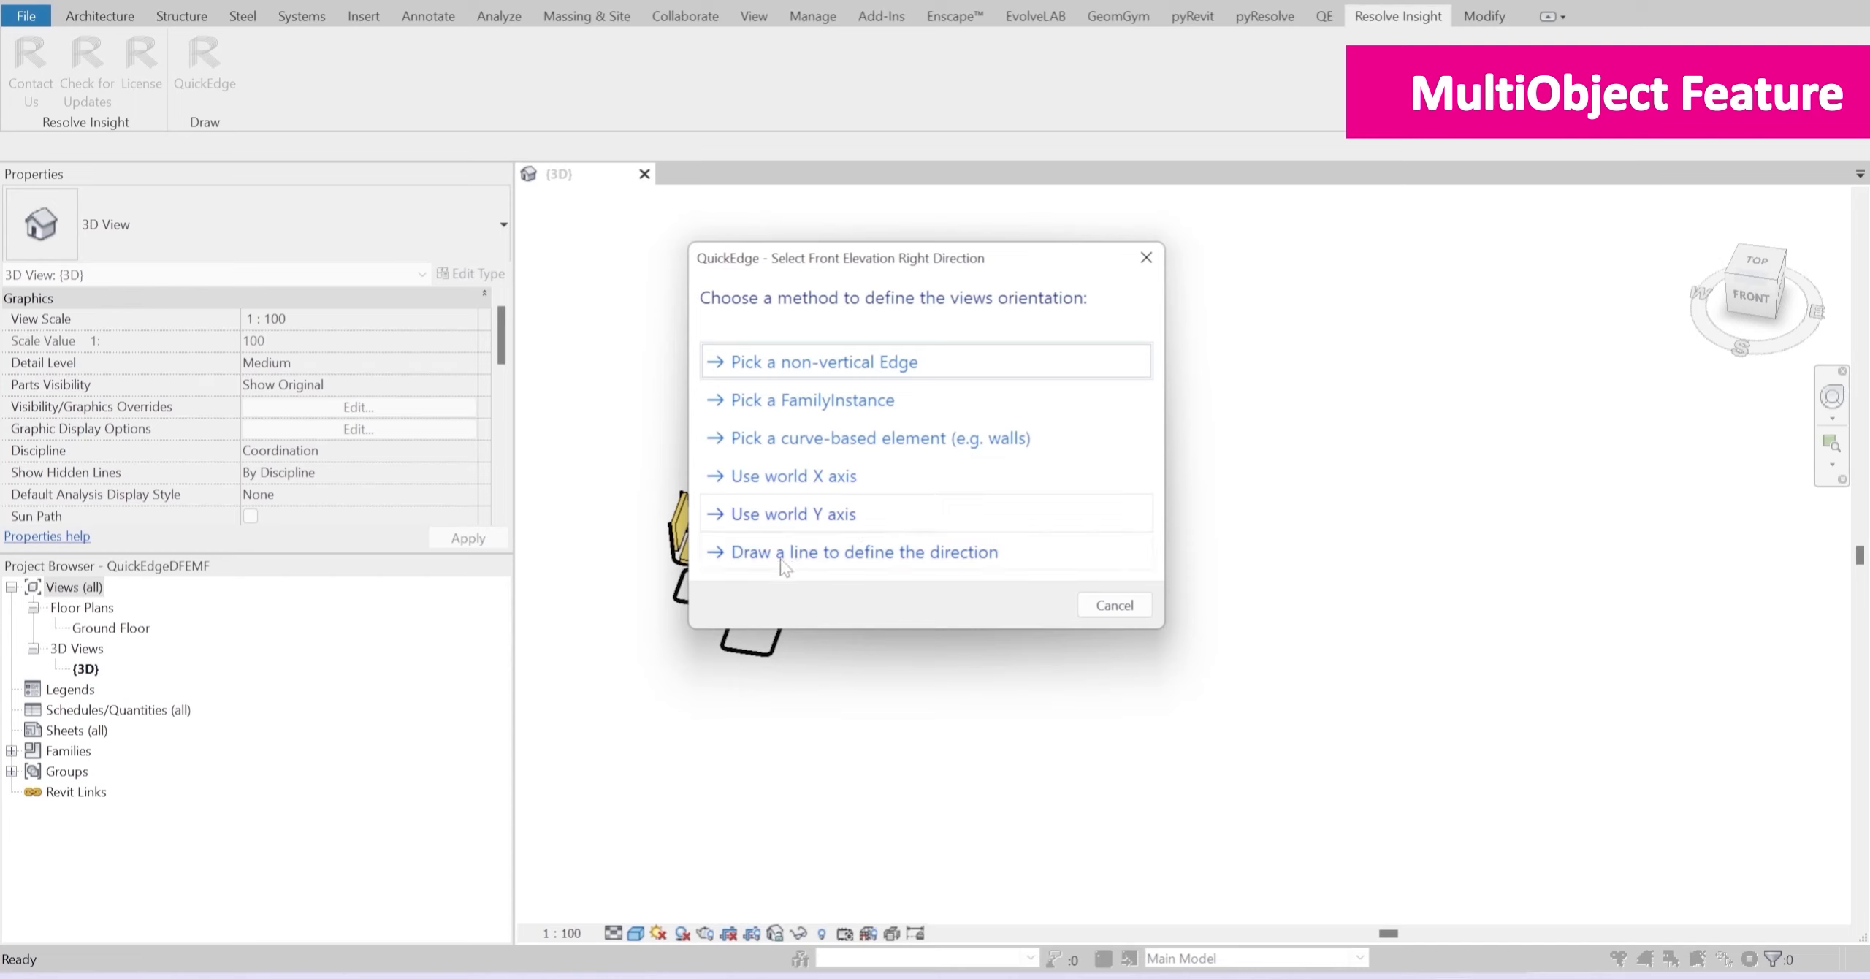
Step: Define the views' orientation by drawing a line along the base of the front chair
click(902, 573)
scroll(709, 647, up, 5)
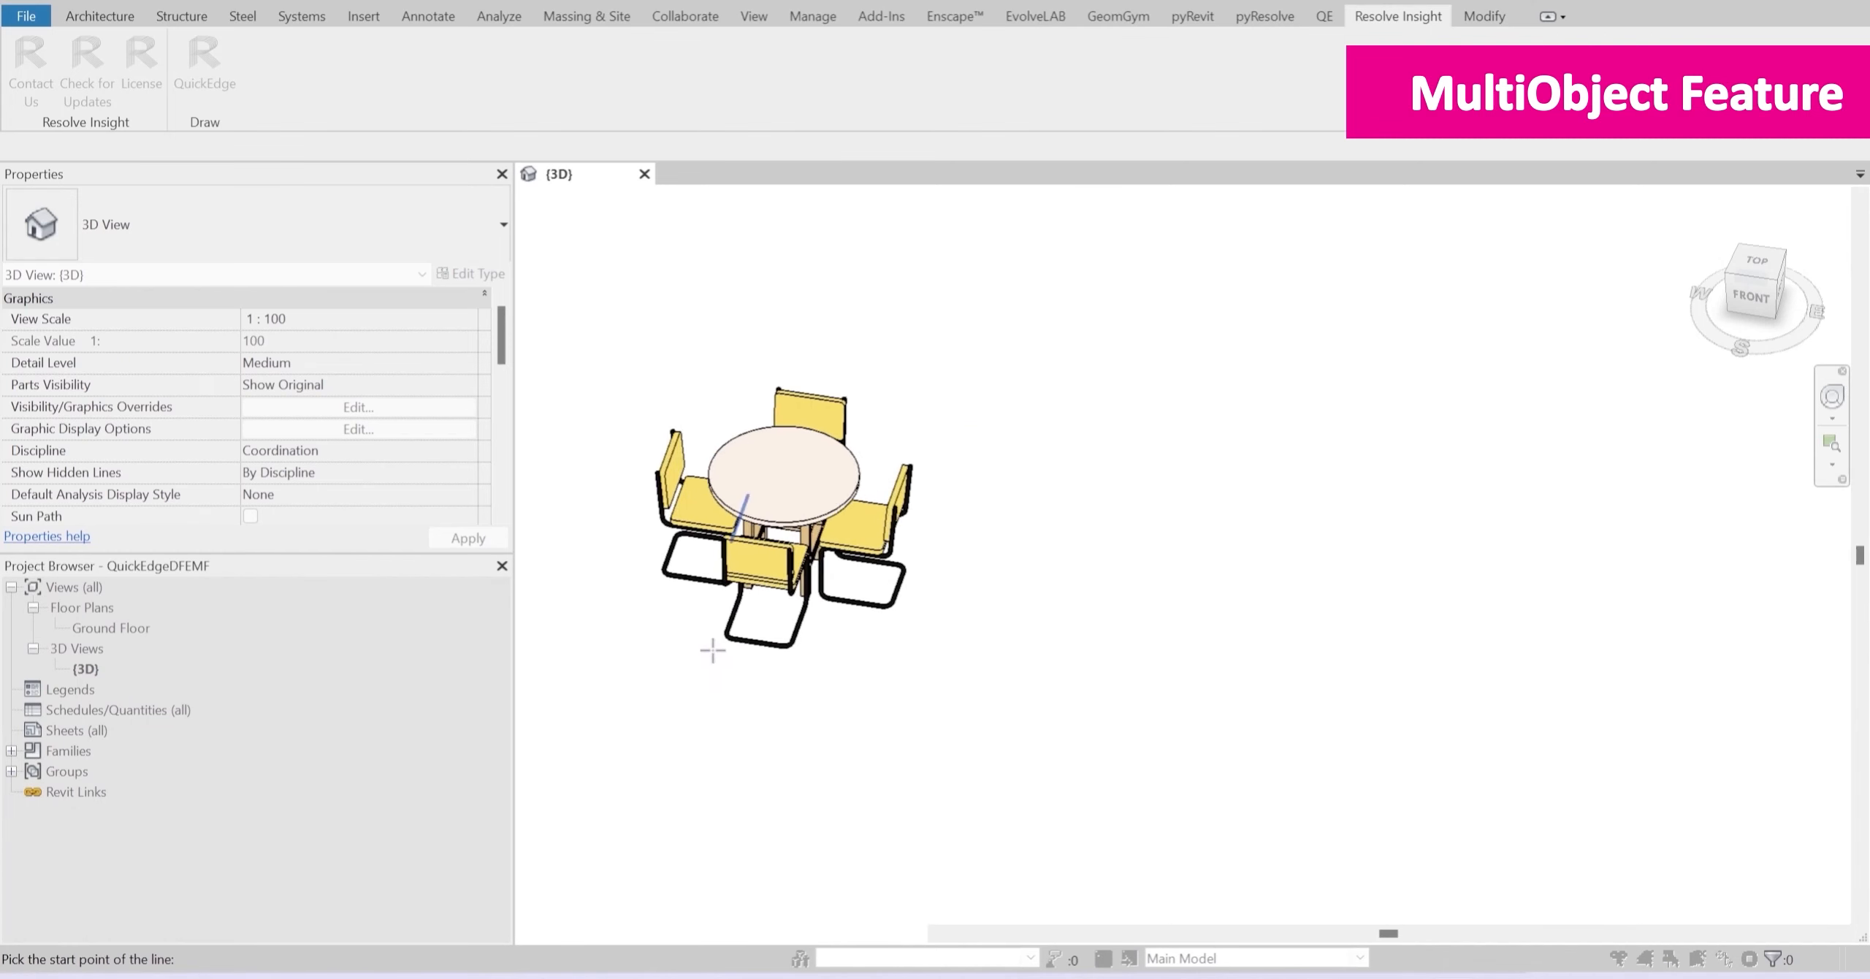
click(739, 620)
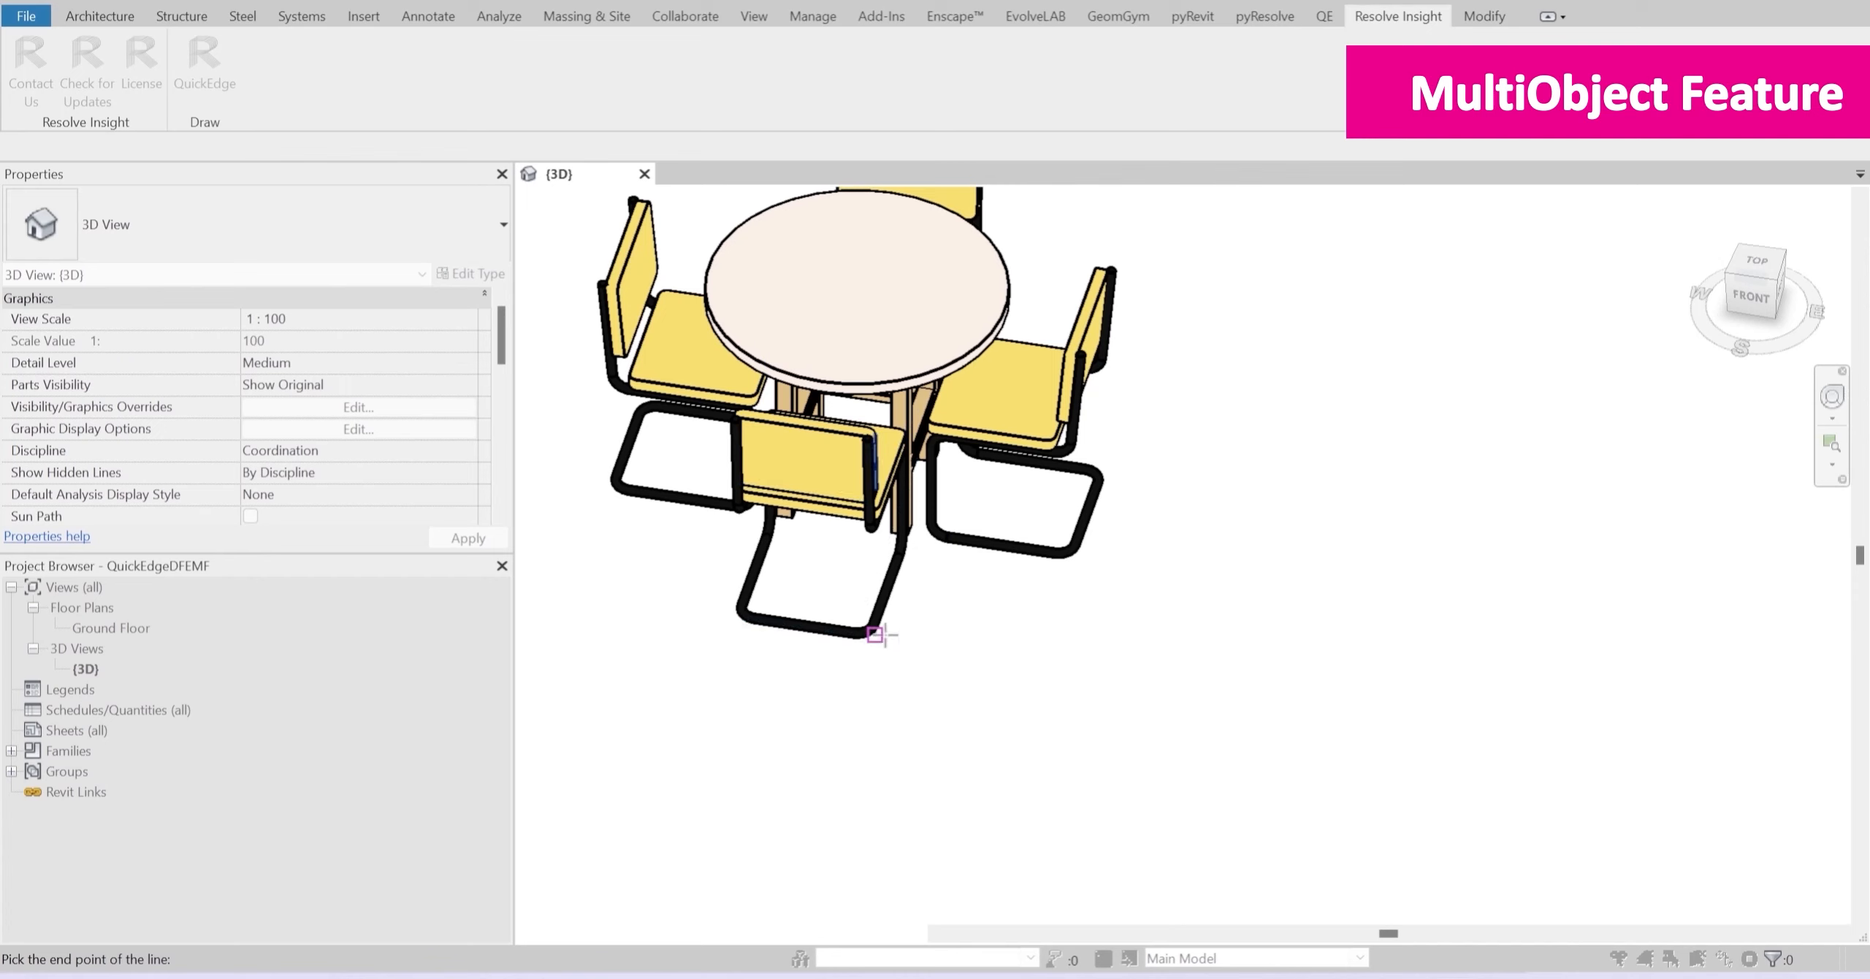
click(882, 634)
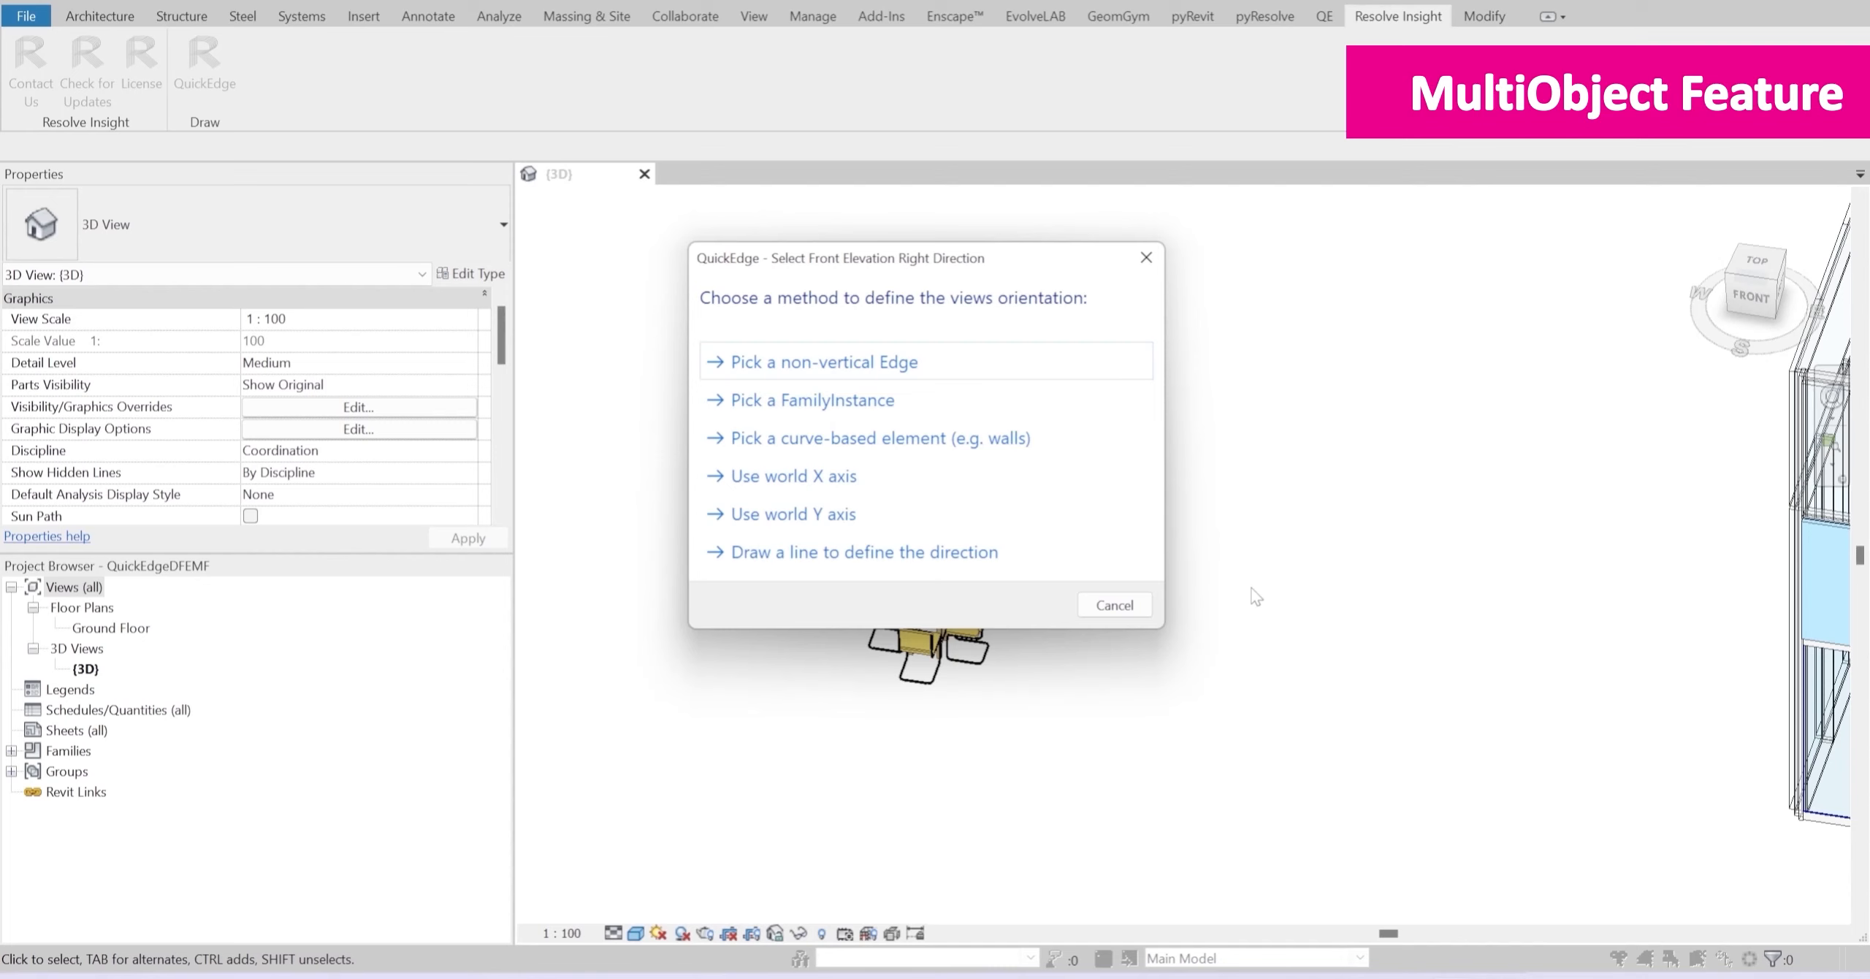
Step: Set the views' orientation from a family instance, using the front chair, and dismiss the message
click(862, 400)
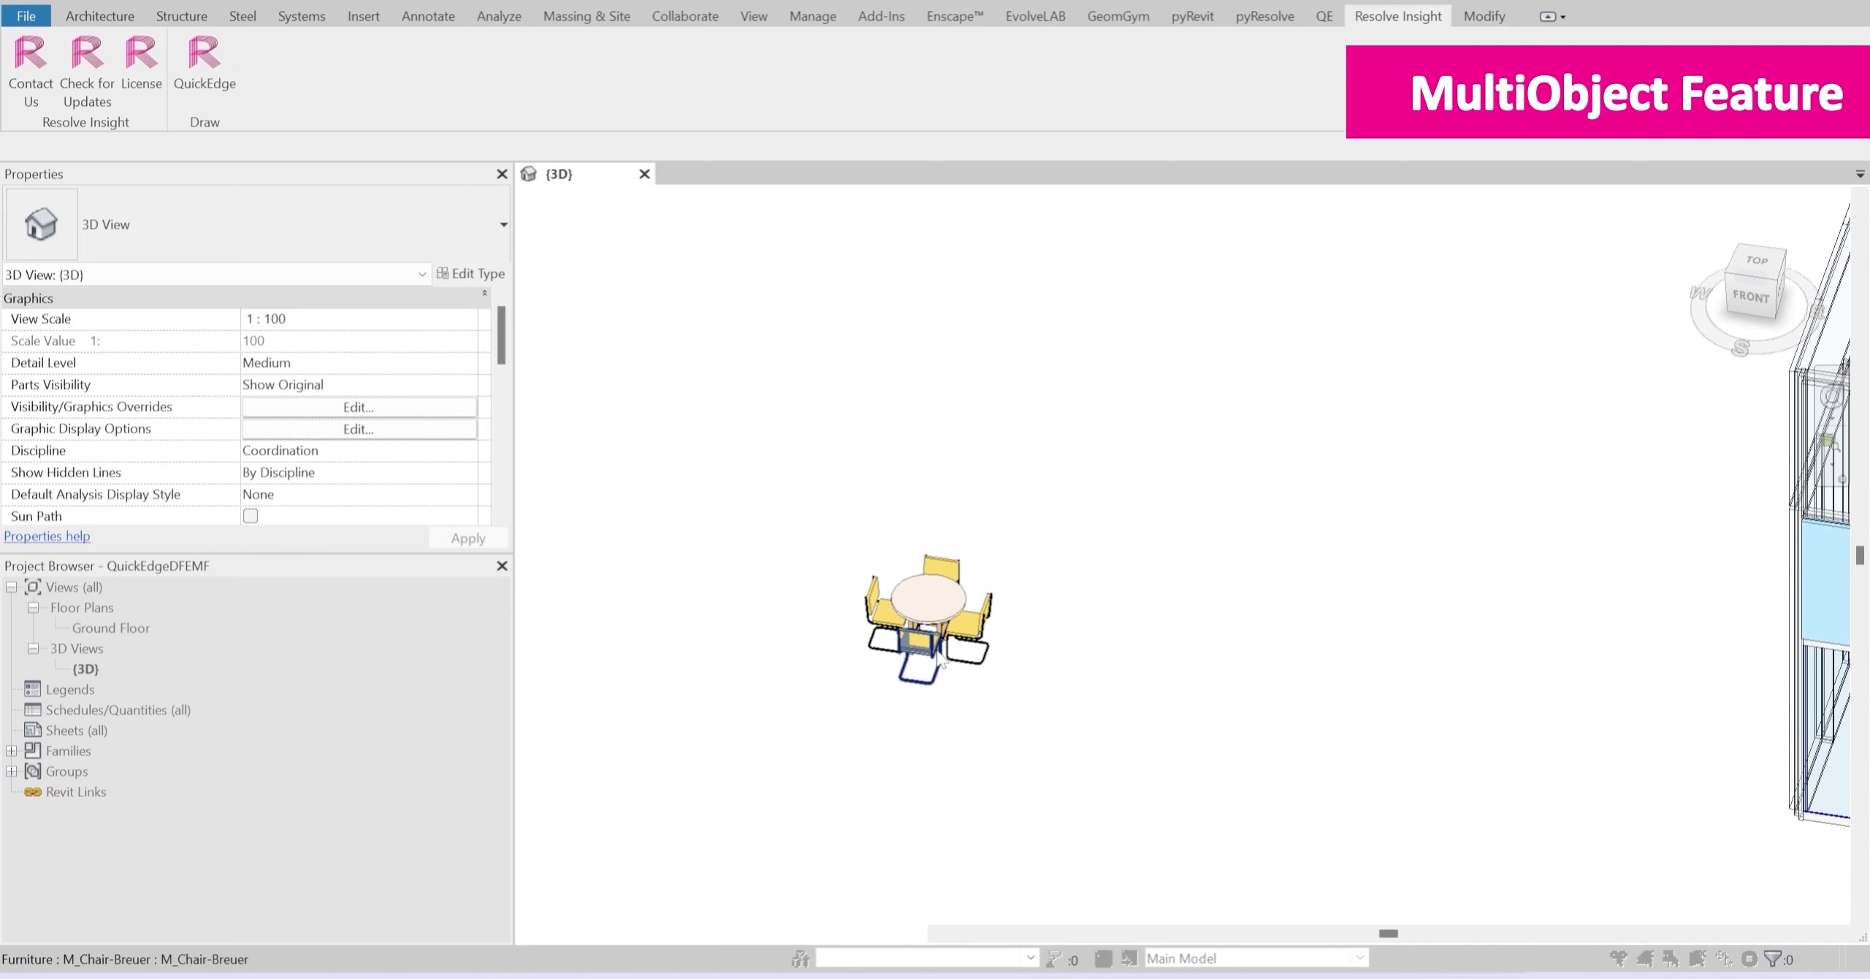
click(940, 661)
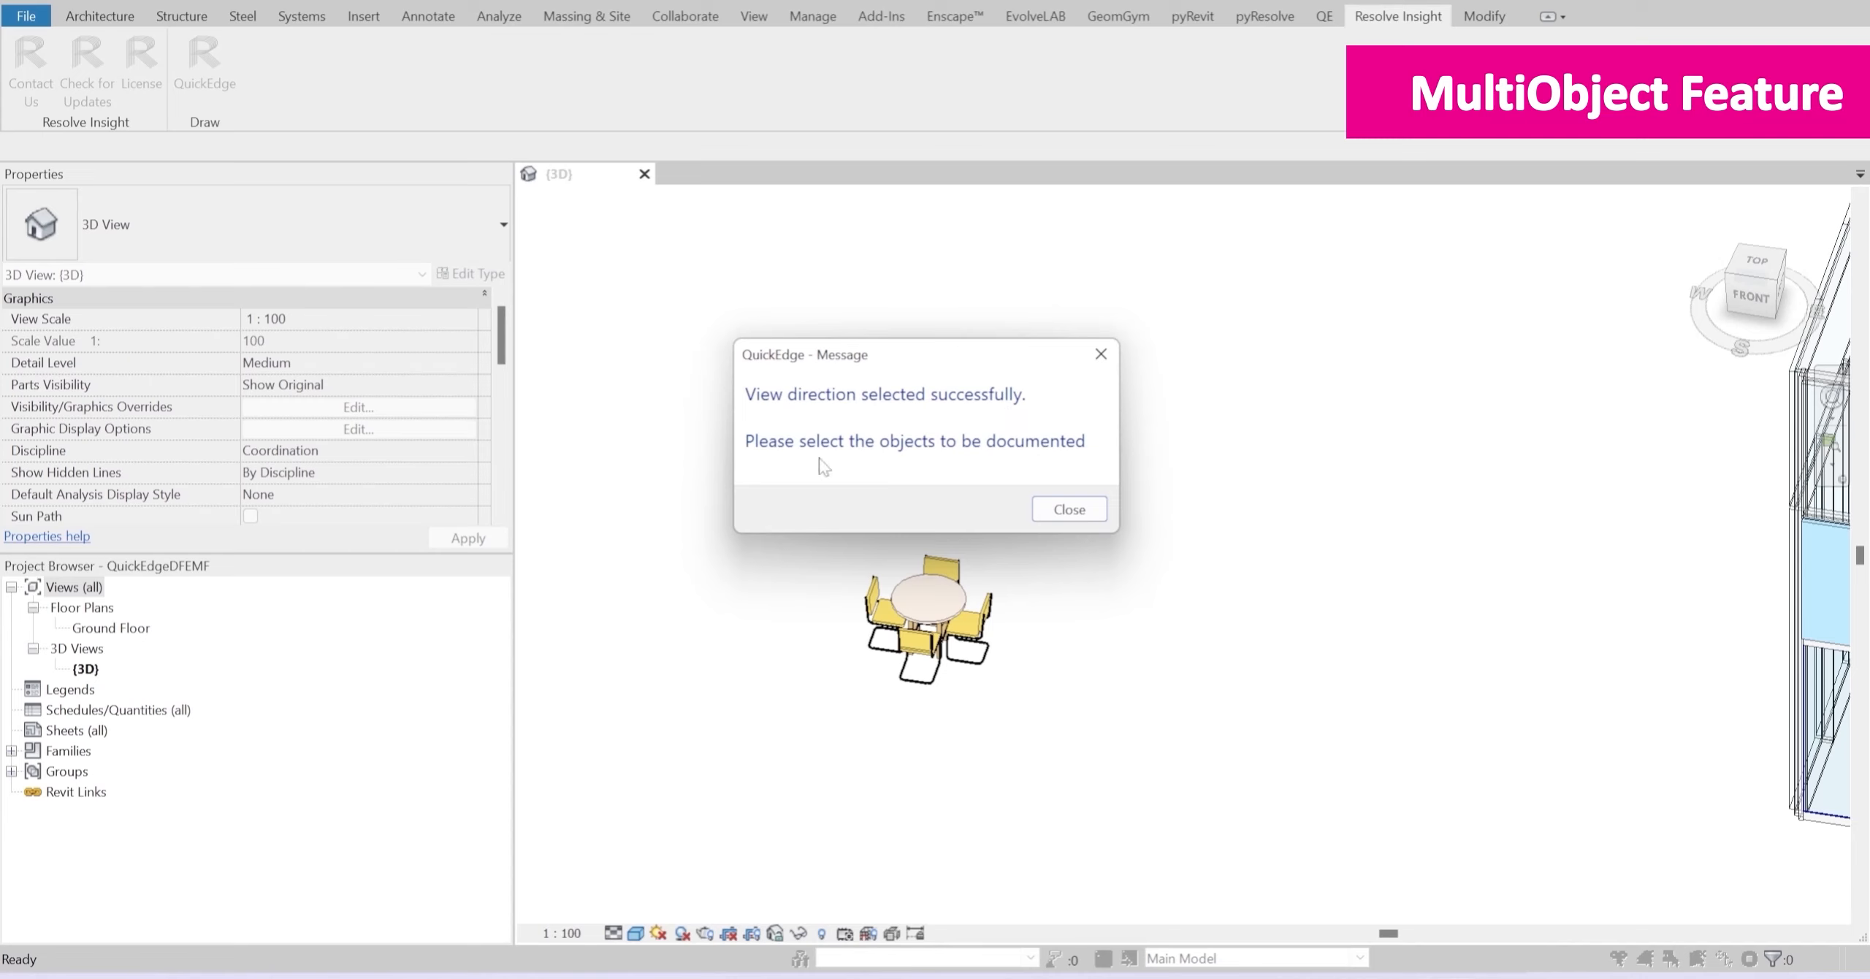
click(1060, 509)
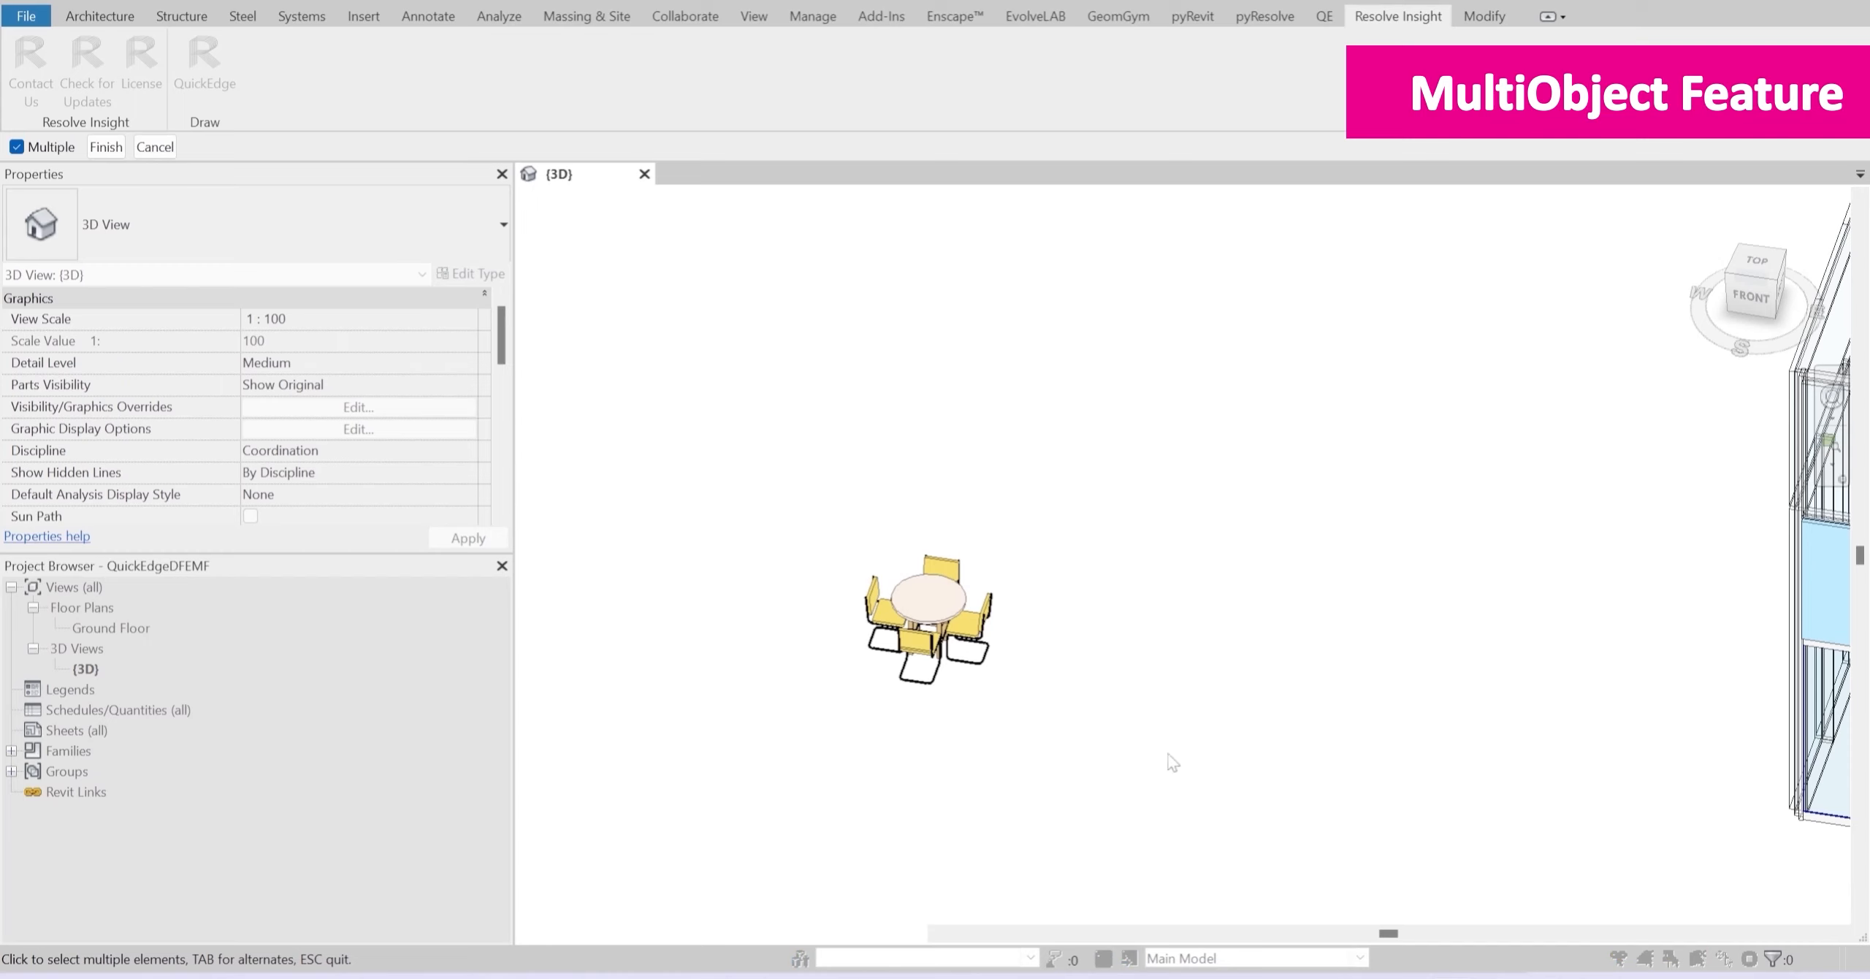
Step: Select the round table and all four chairs as the objects to document and generate their views and sheet
drag(1090, 767, 730, 431)
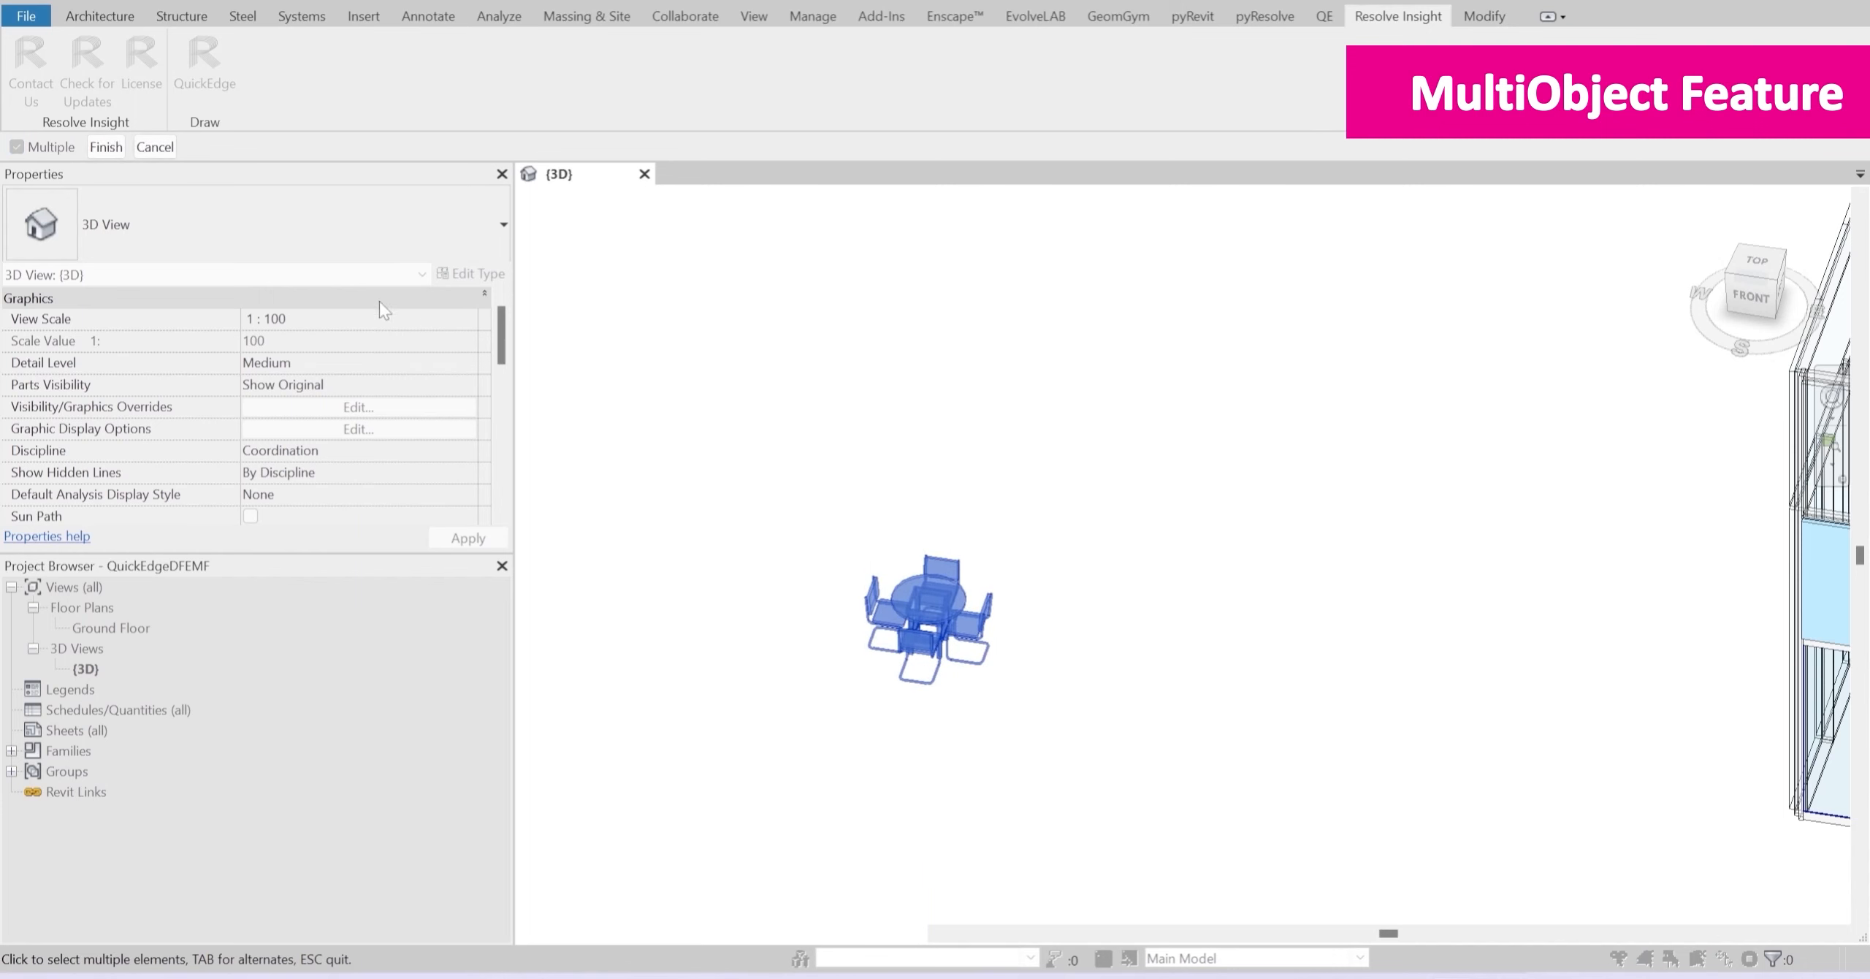
click(107, 148)
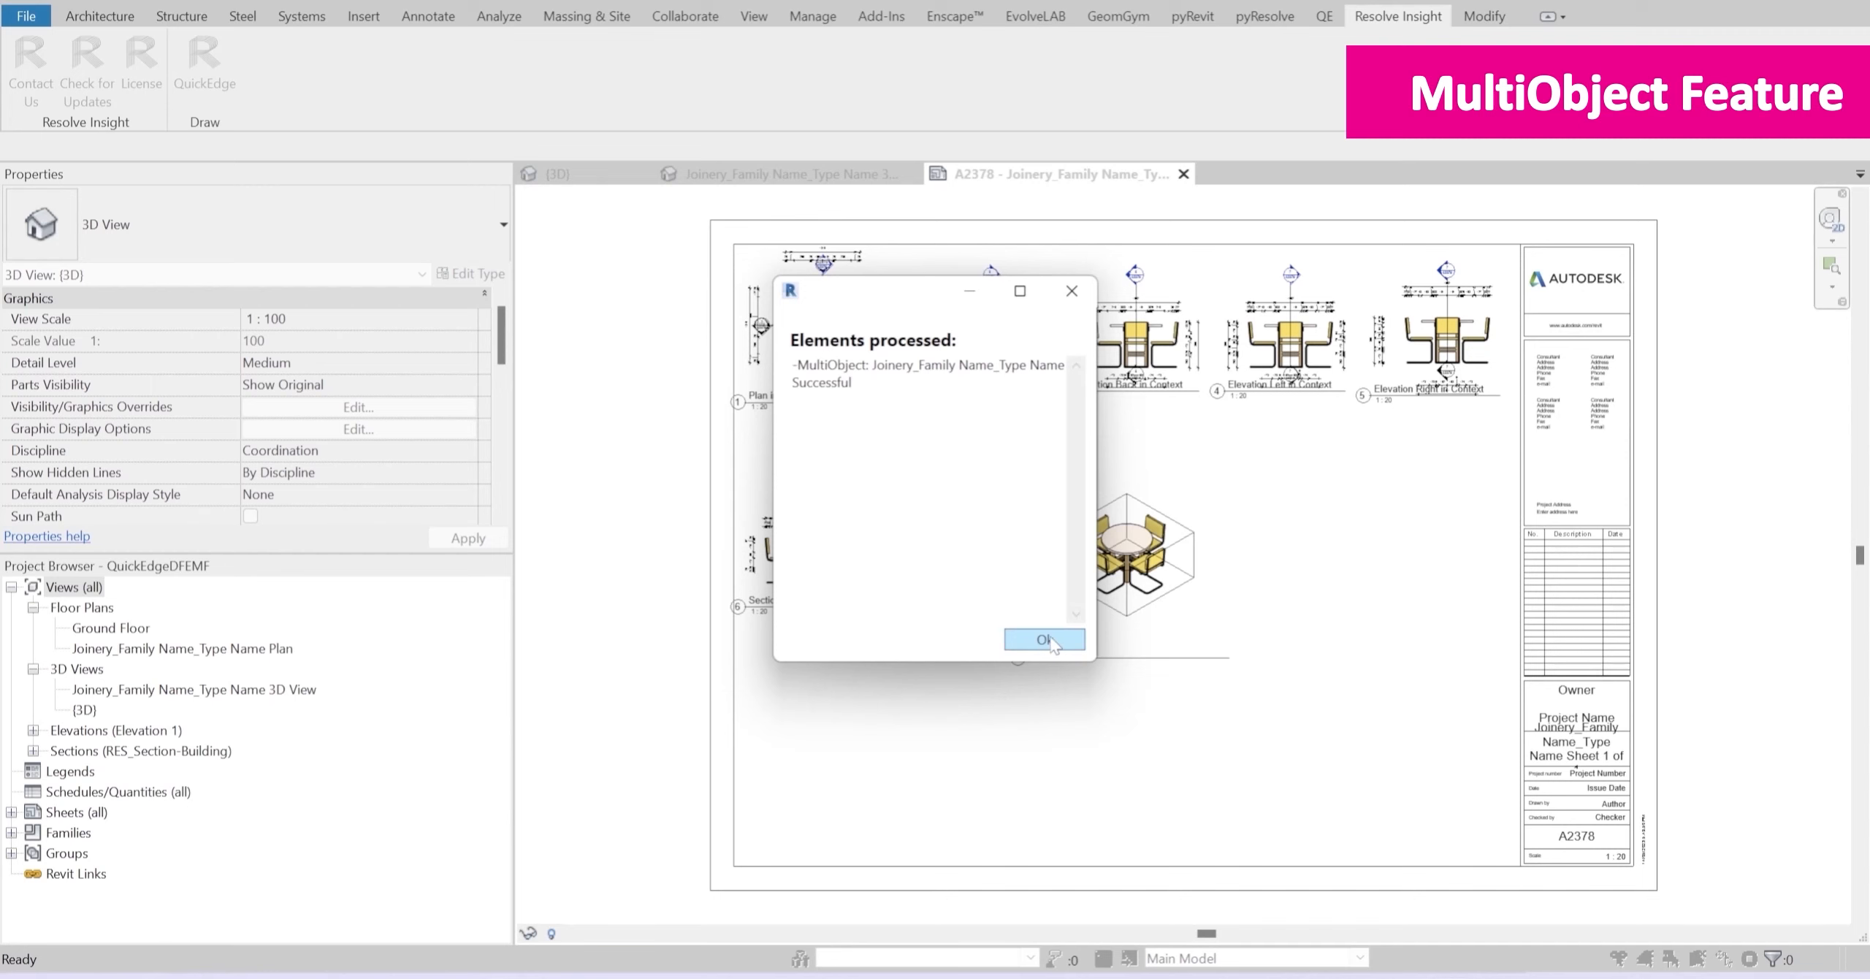
click(1044, 640)
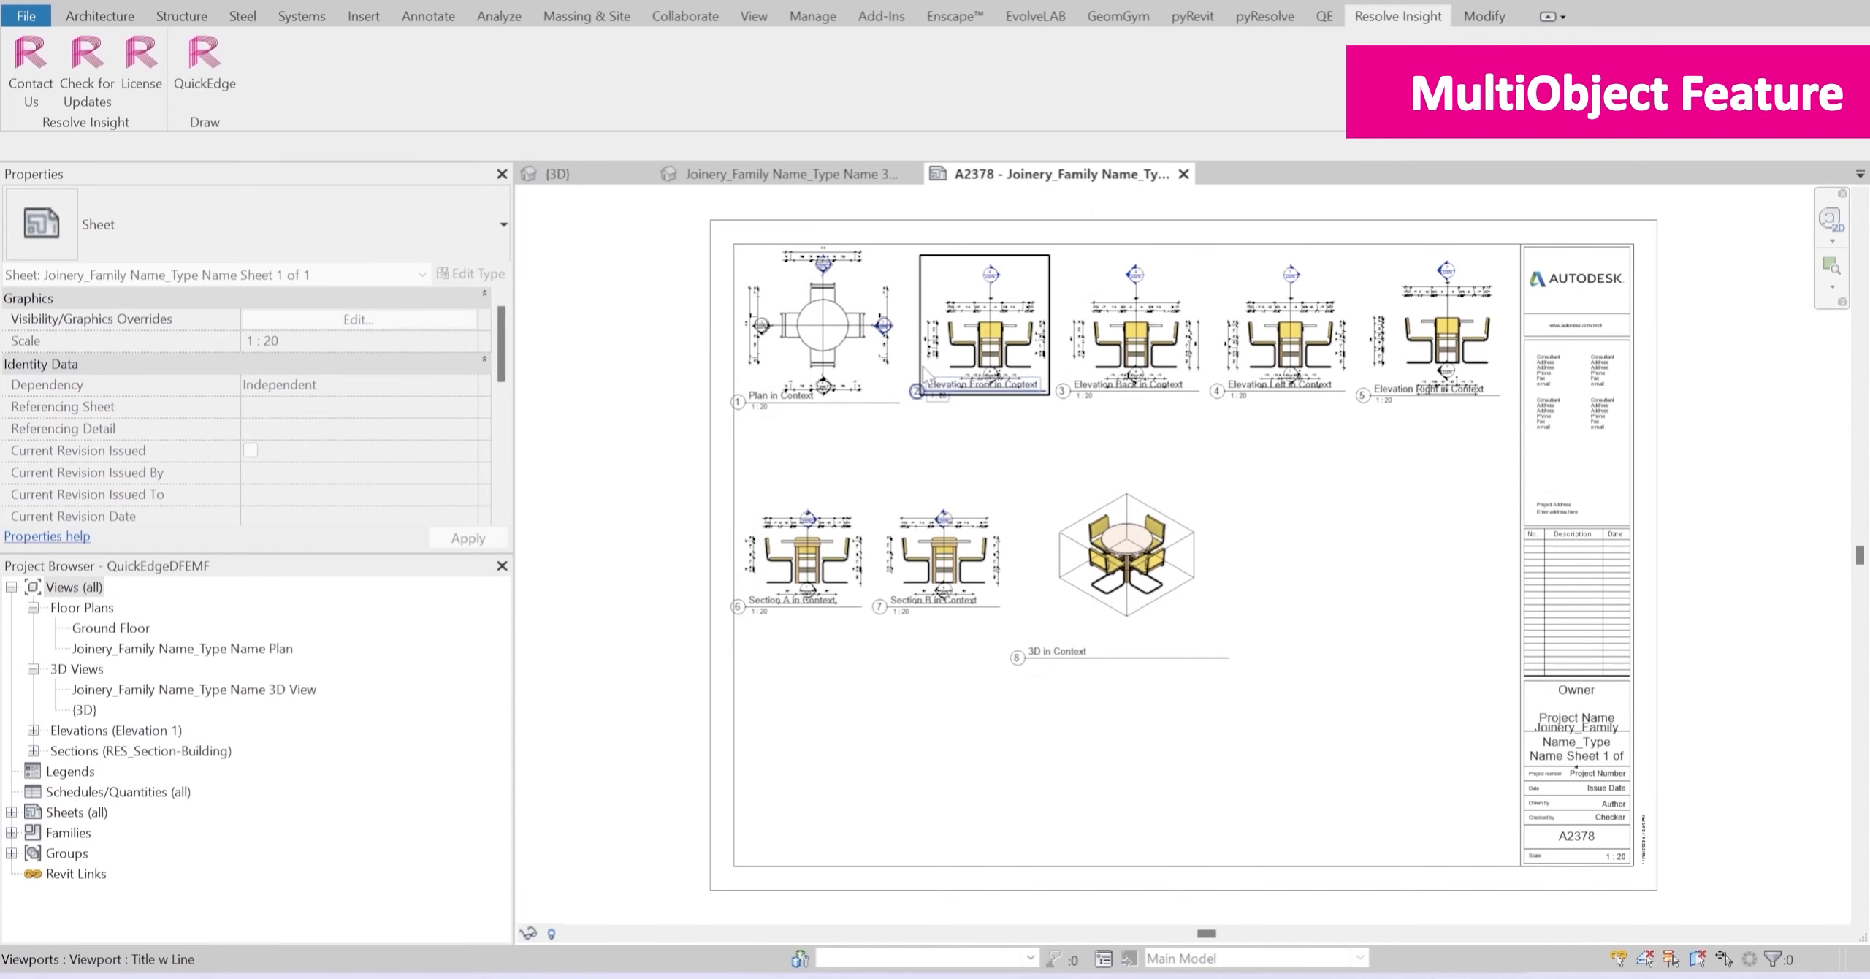
Step: Examine the plan, elevations, sections and 3D view of the furniture set on the generated sheet
scroll(888, 358, up, 2)
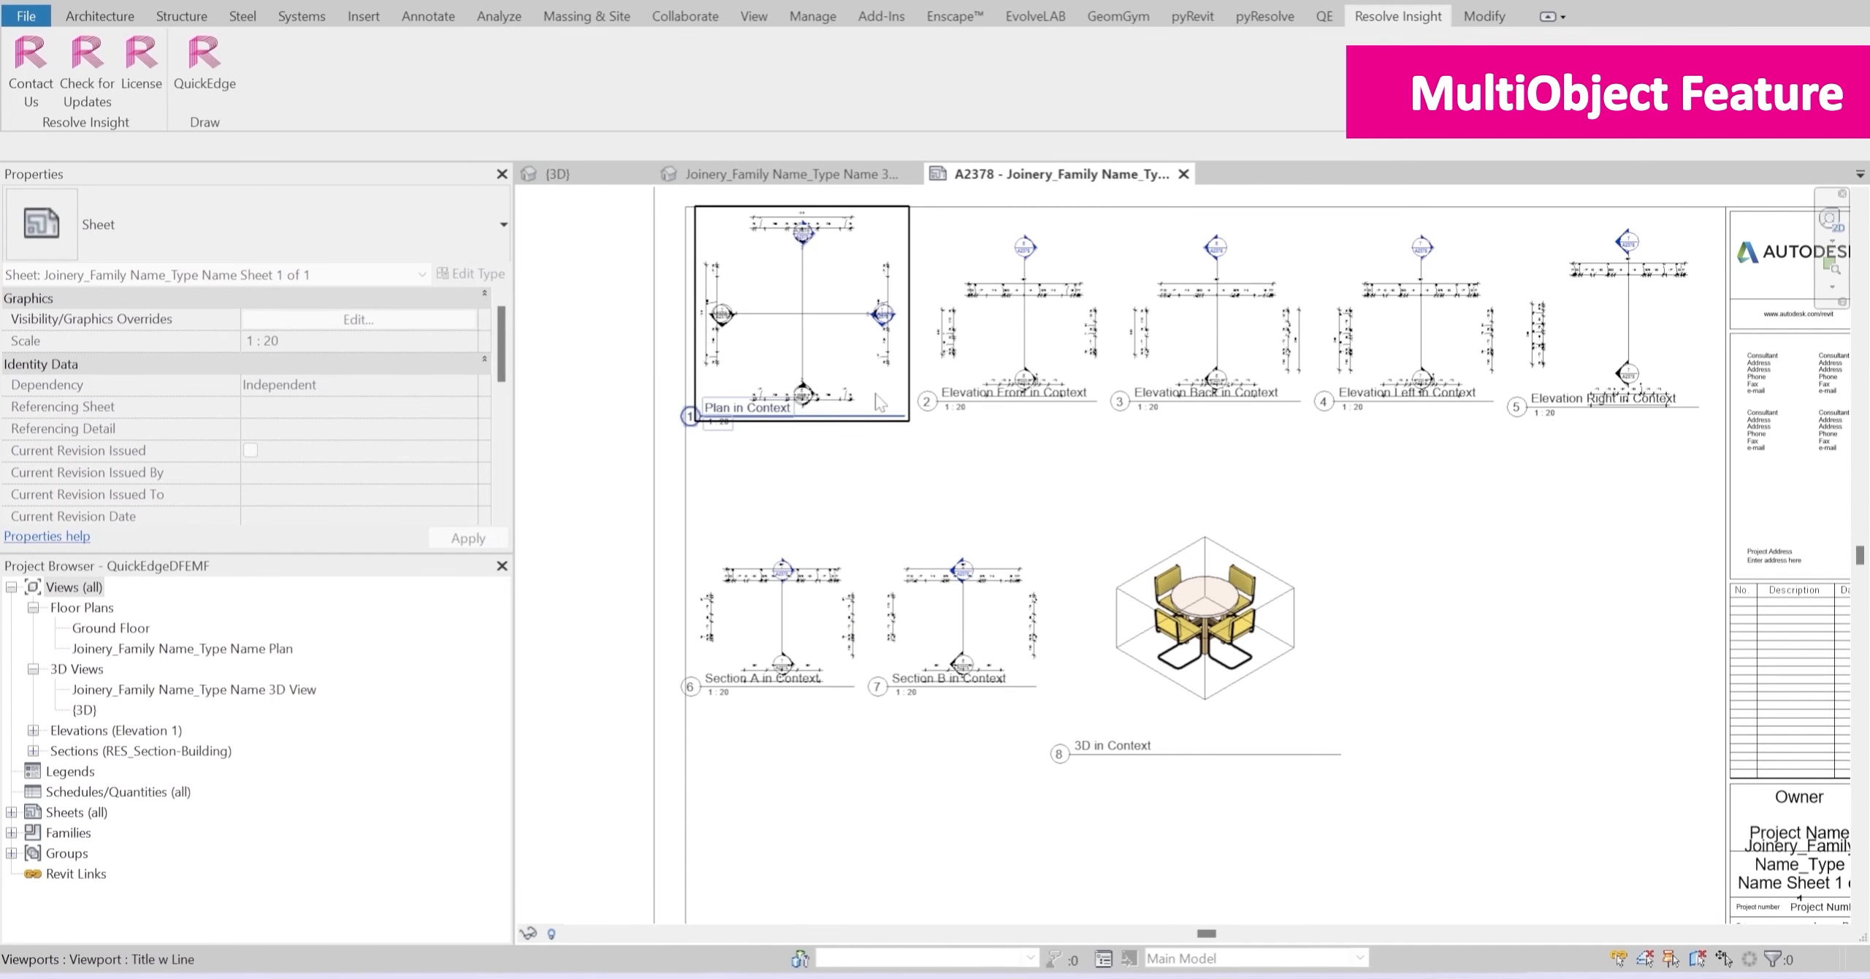
scroll(887, 314, up, 3)
scroll(733, 319, up, 1)
middle_drag(744, 325, 825, 517)
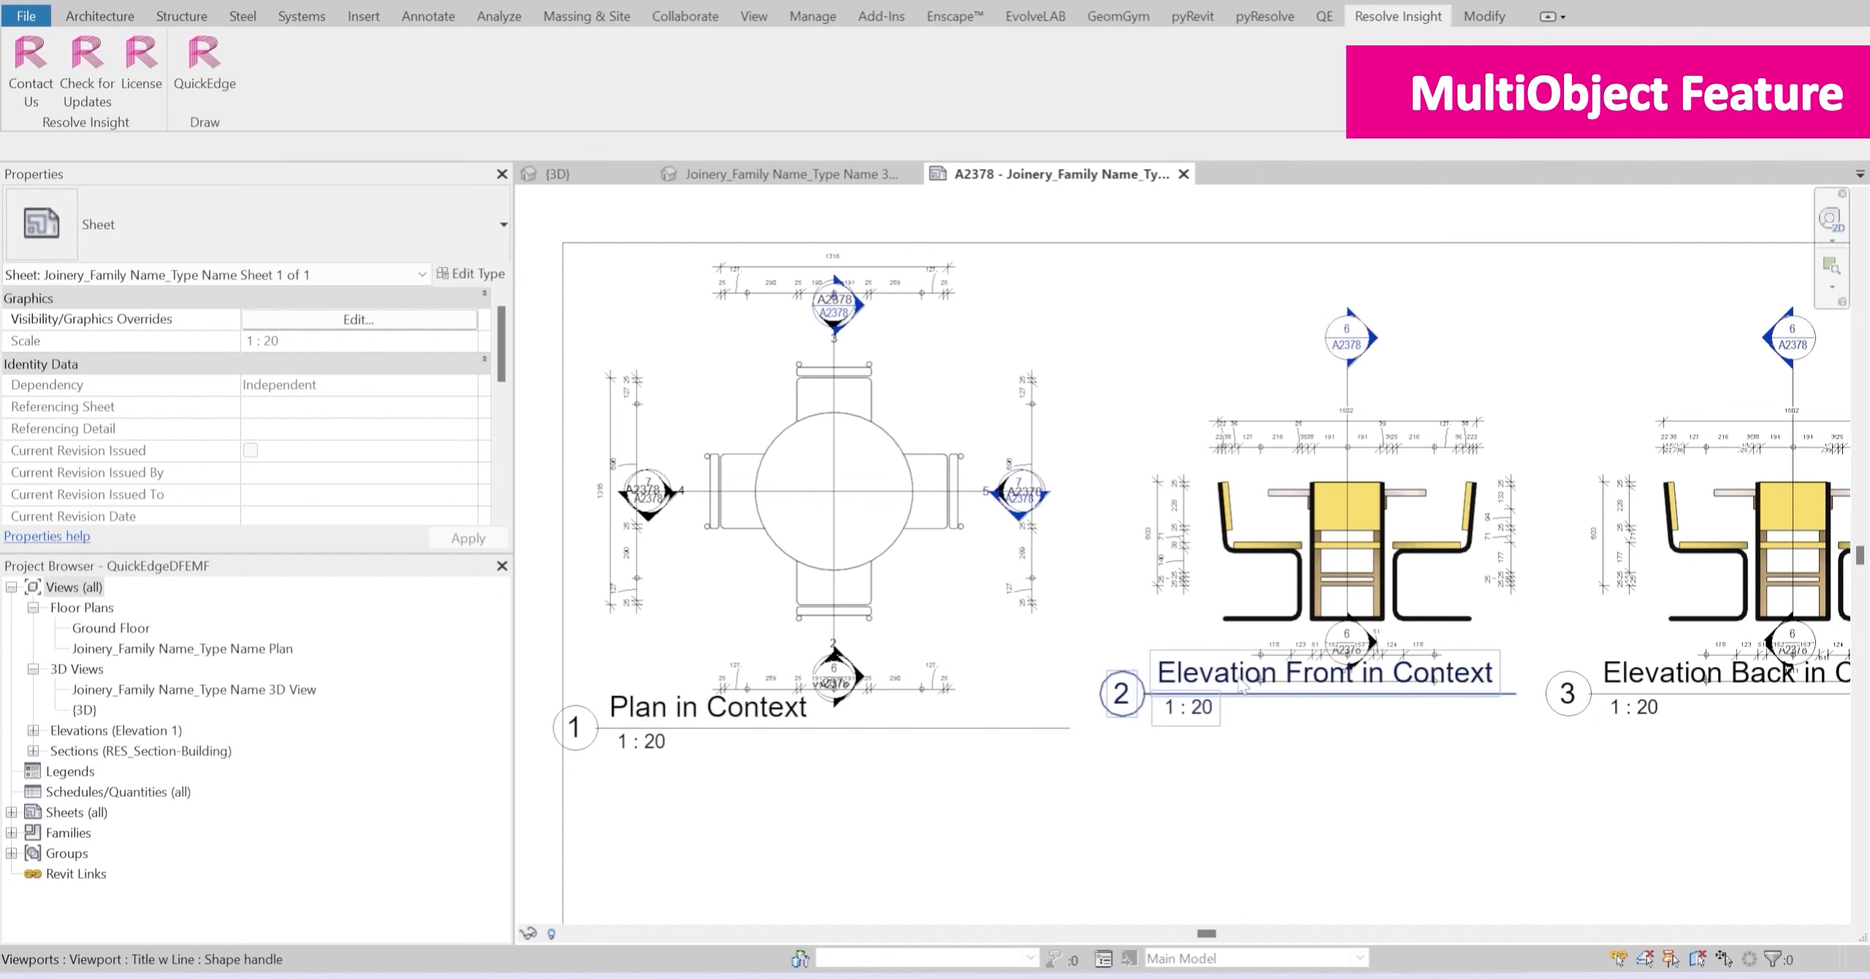
middle_drag(1370, 636, 1023, 590)
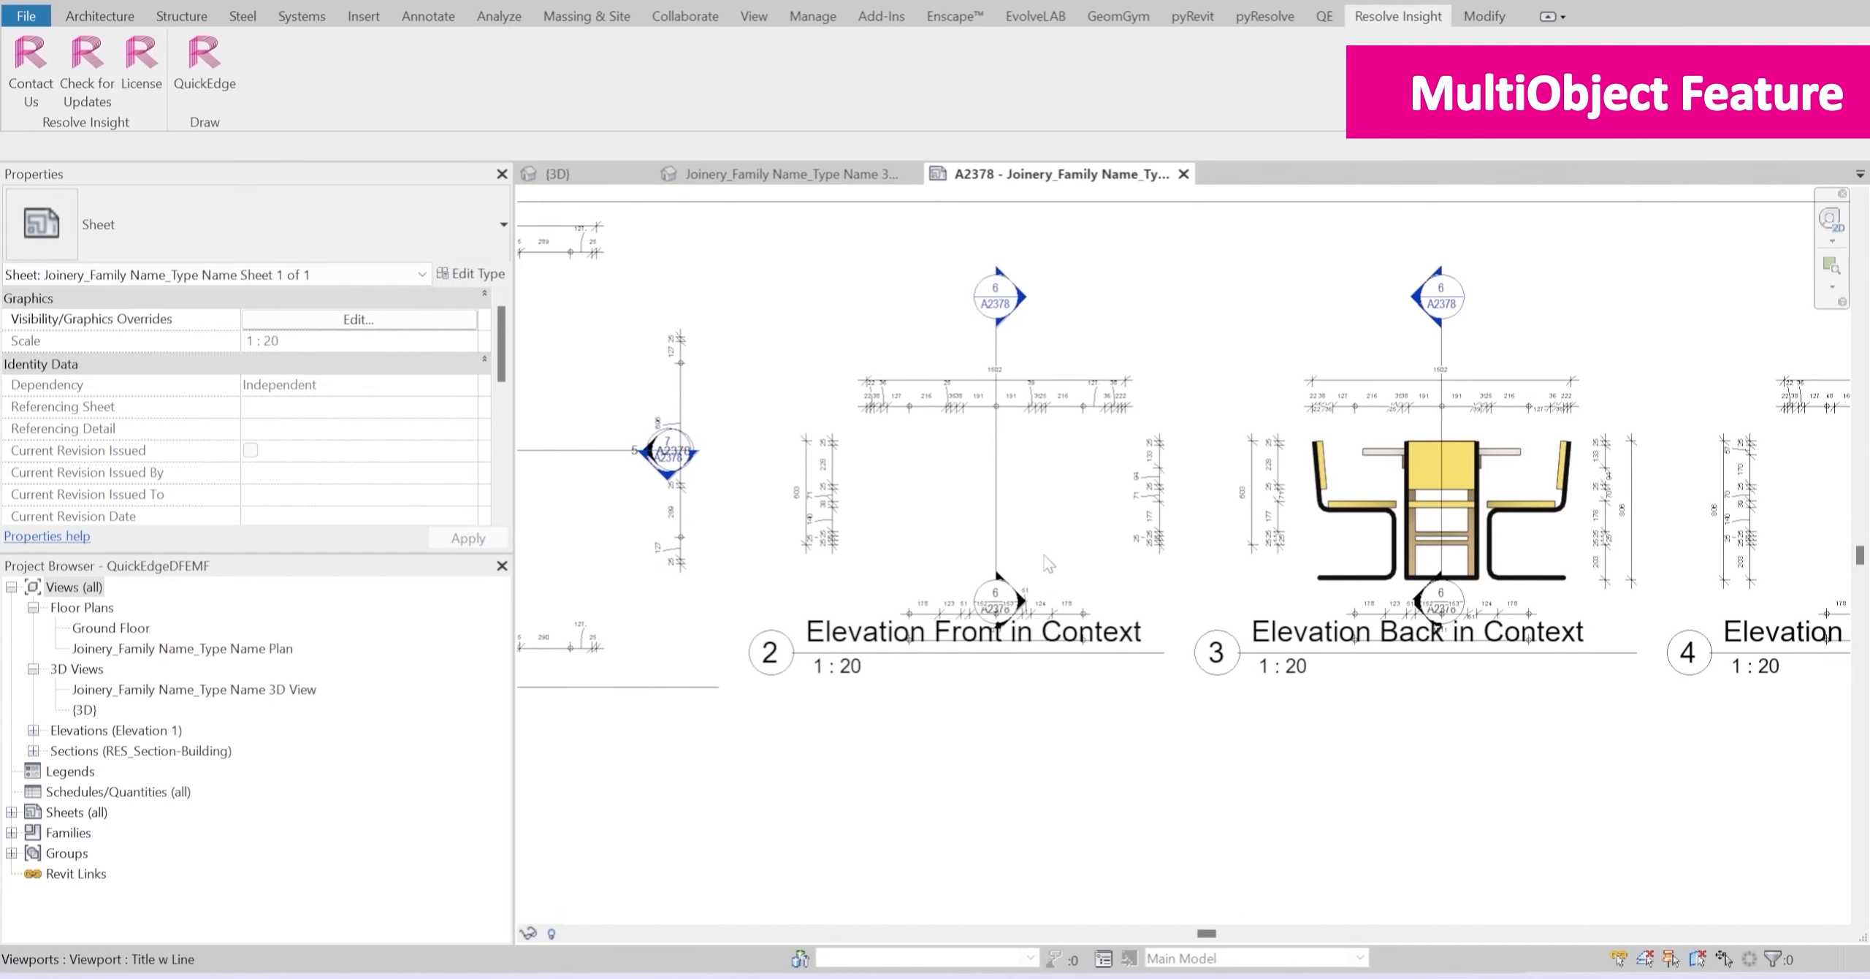
scroll(1044, 563, down, 3)
middle_drag(1245, 526, 1216, 526)
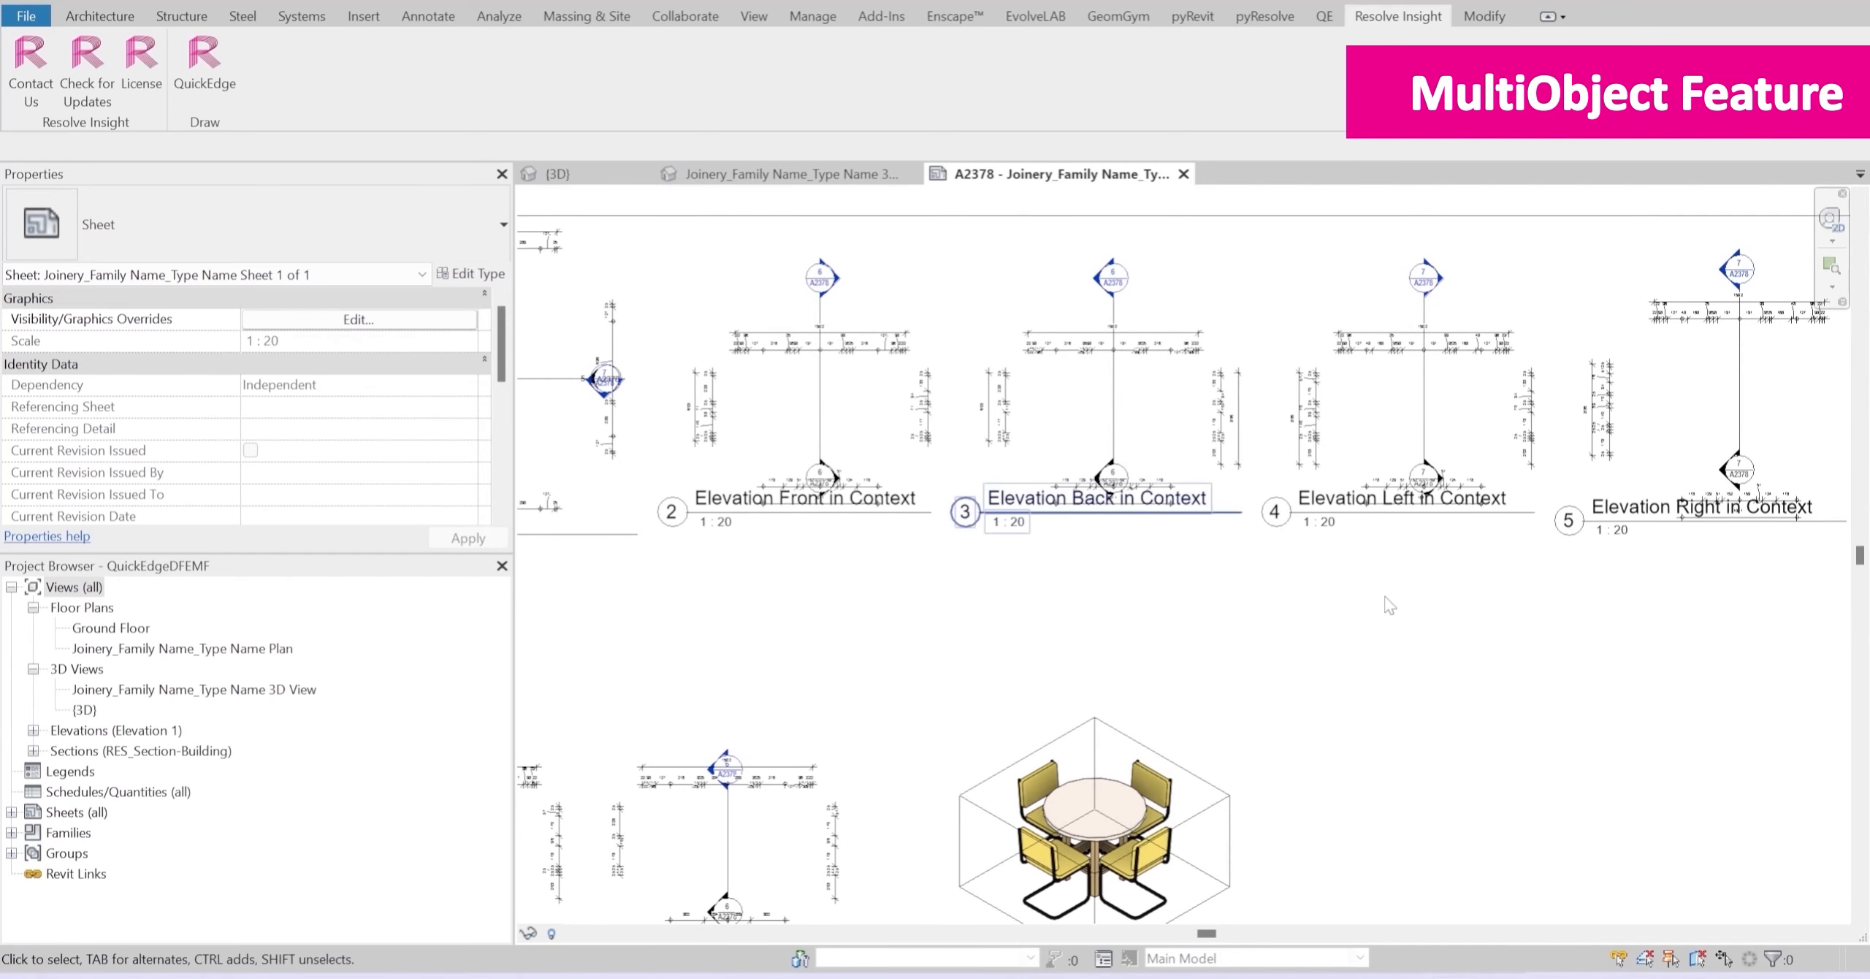
scroll(1483, 605, down, 2)
middle_drag(1140, 676, 1229, 503)
scroll(956, 718, up, 2)
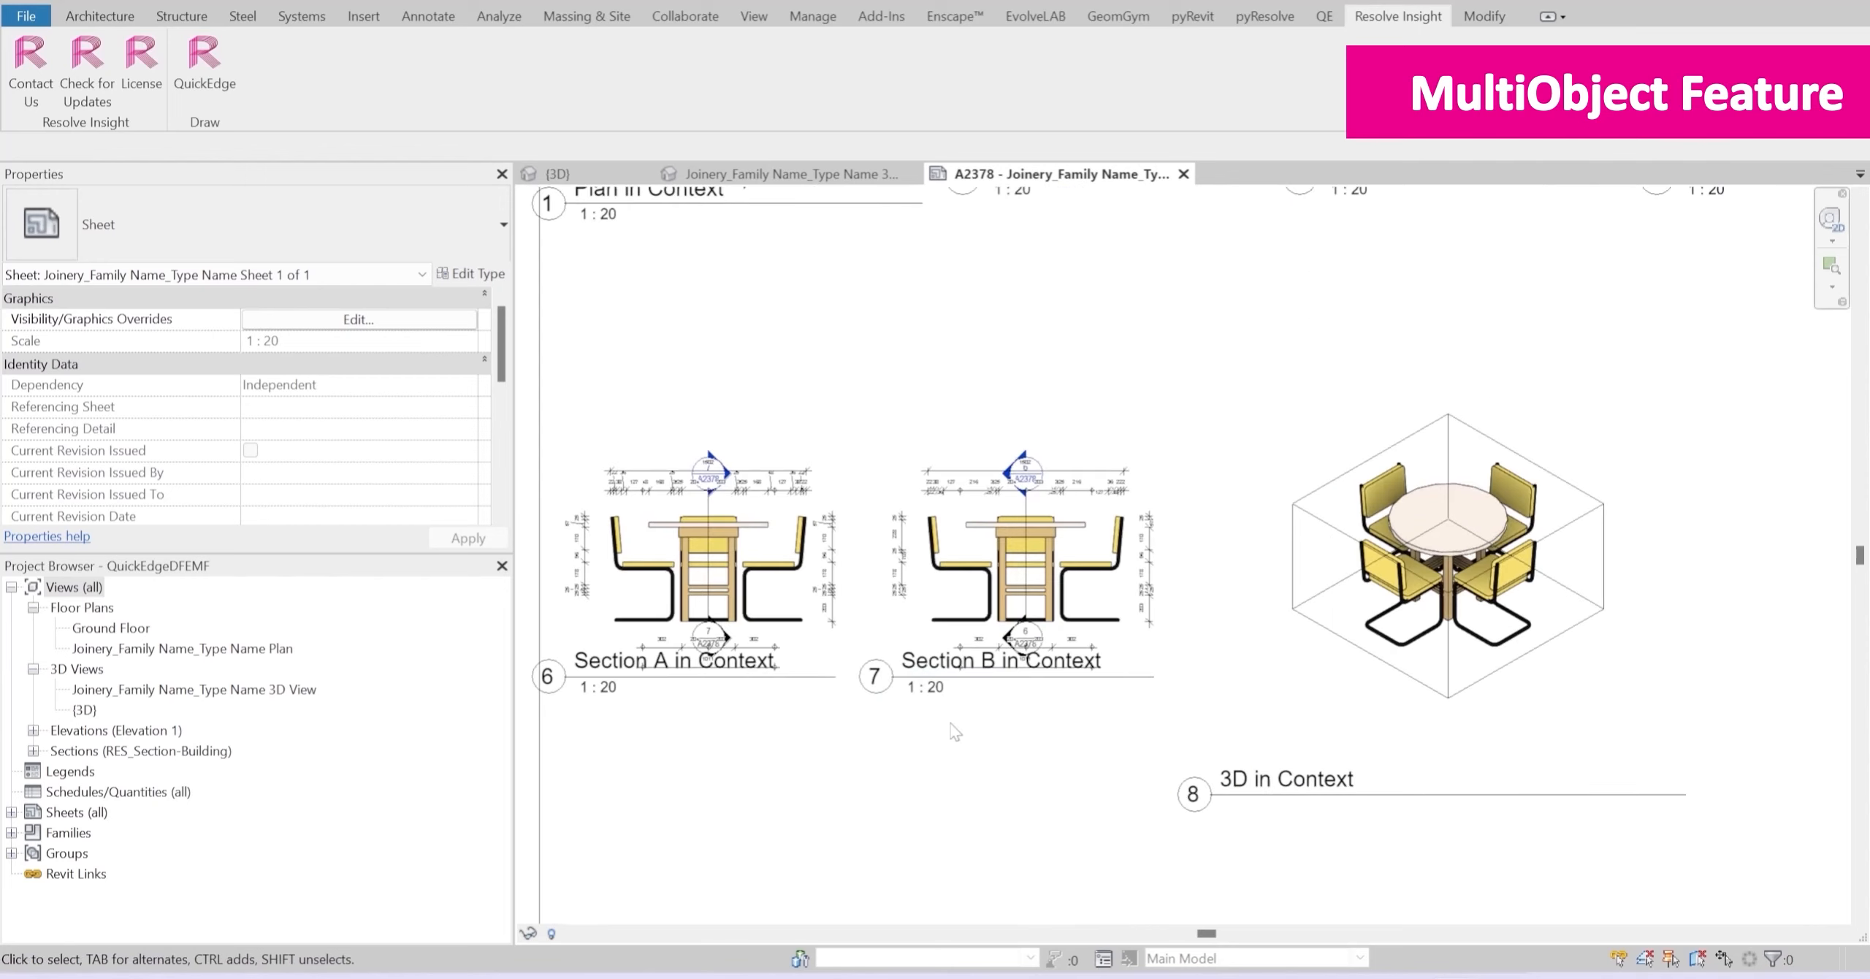
scroll(1324, 677, down, 2)
scroll(994, 677, down, 2)
middle_drag(1258, 655, 1267, 613)
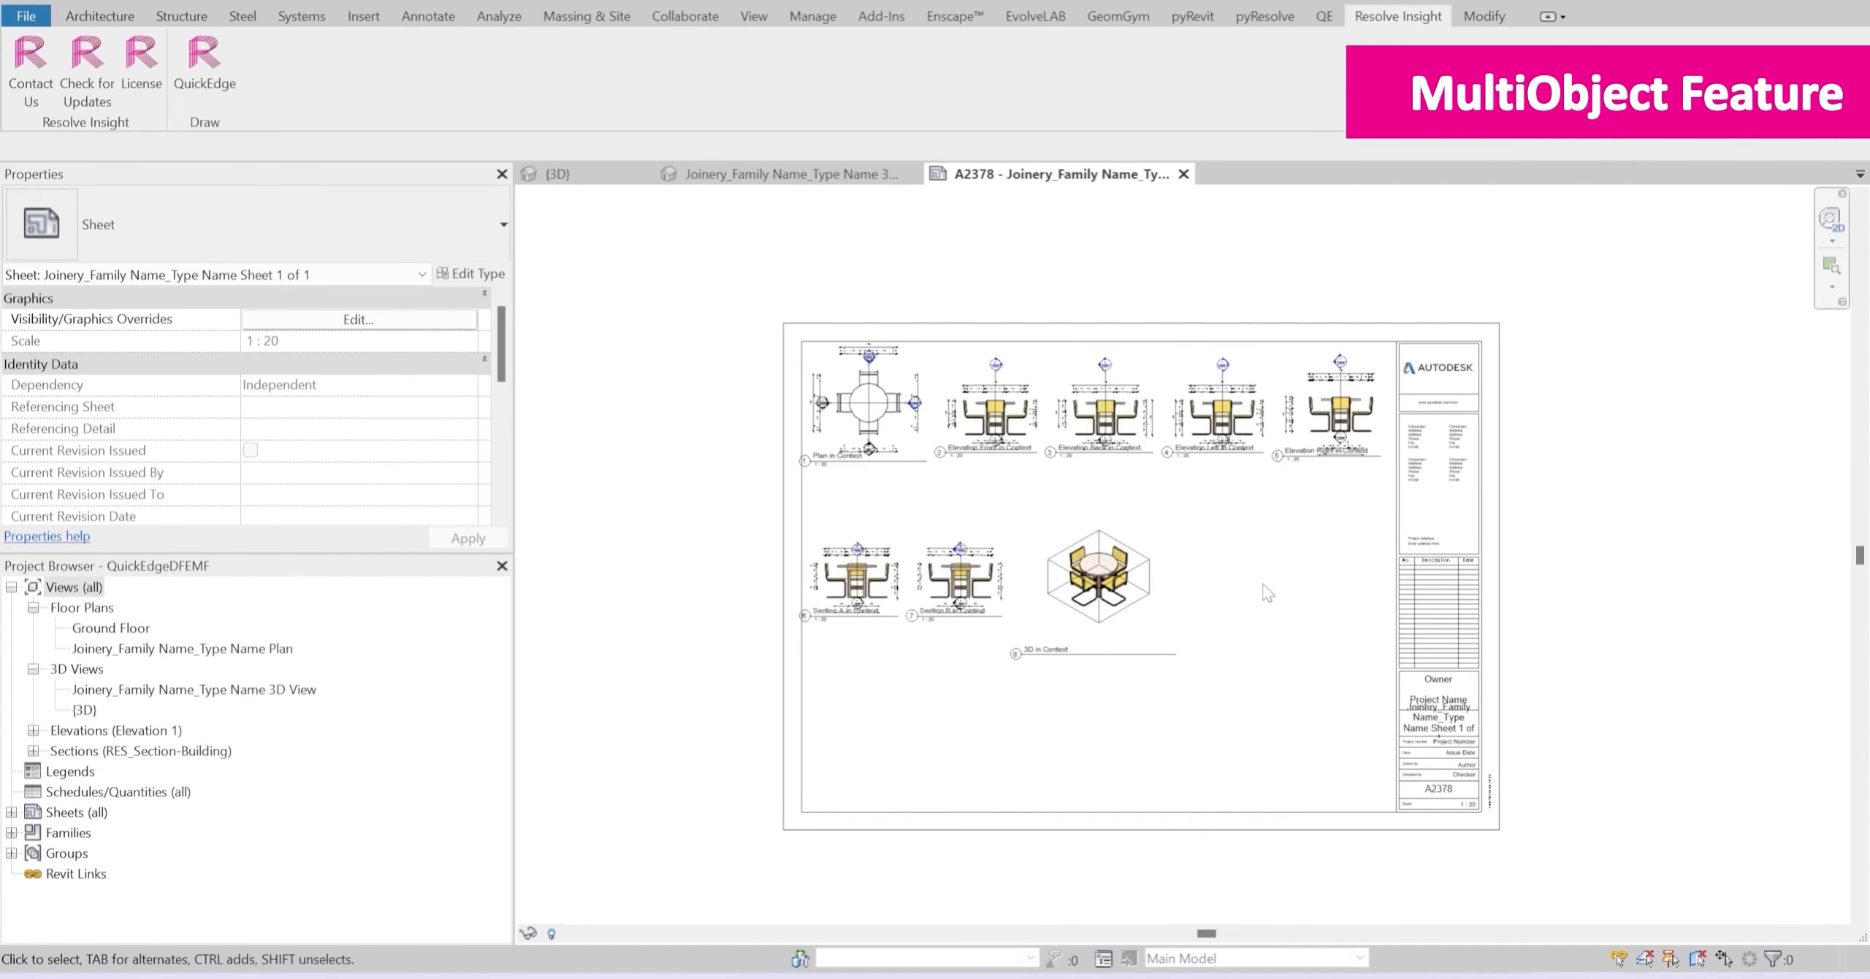
scroll(1263, 585, up, 1)
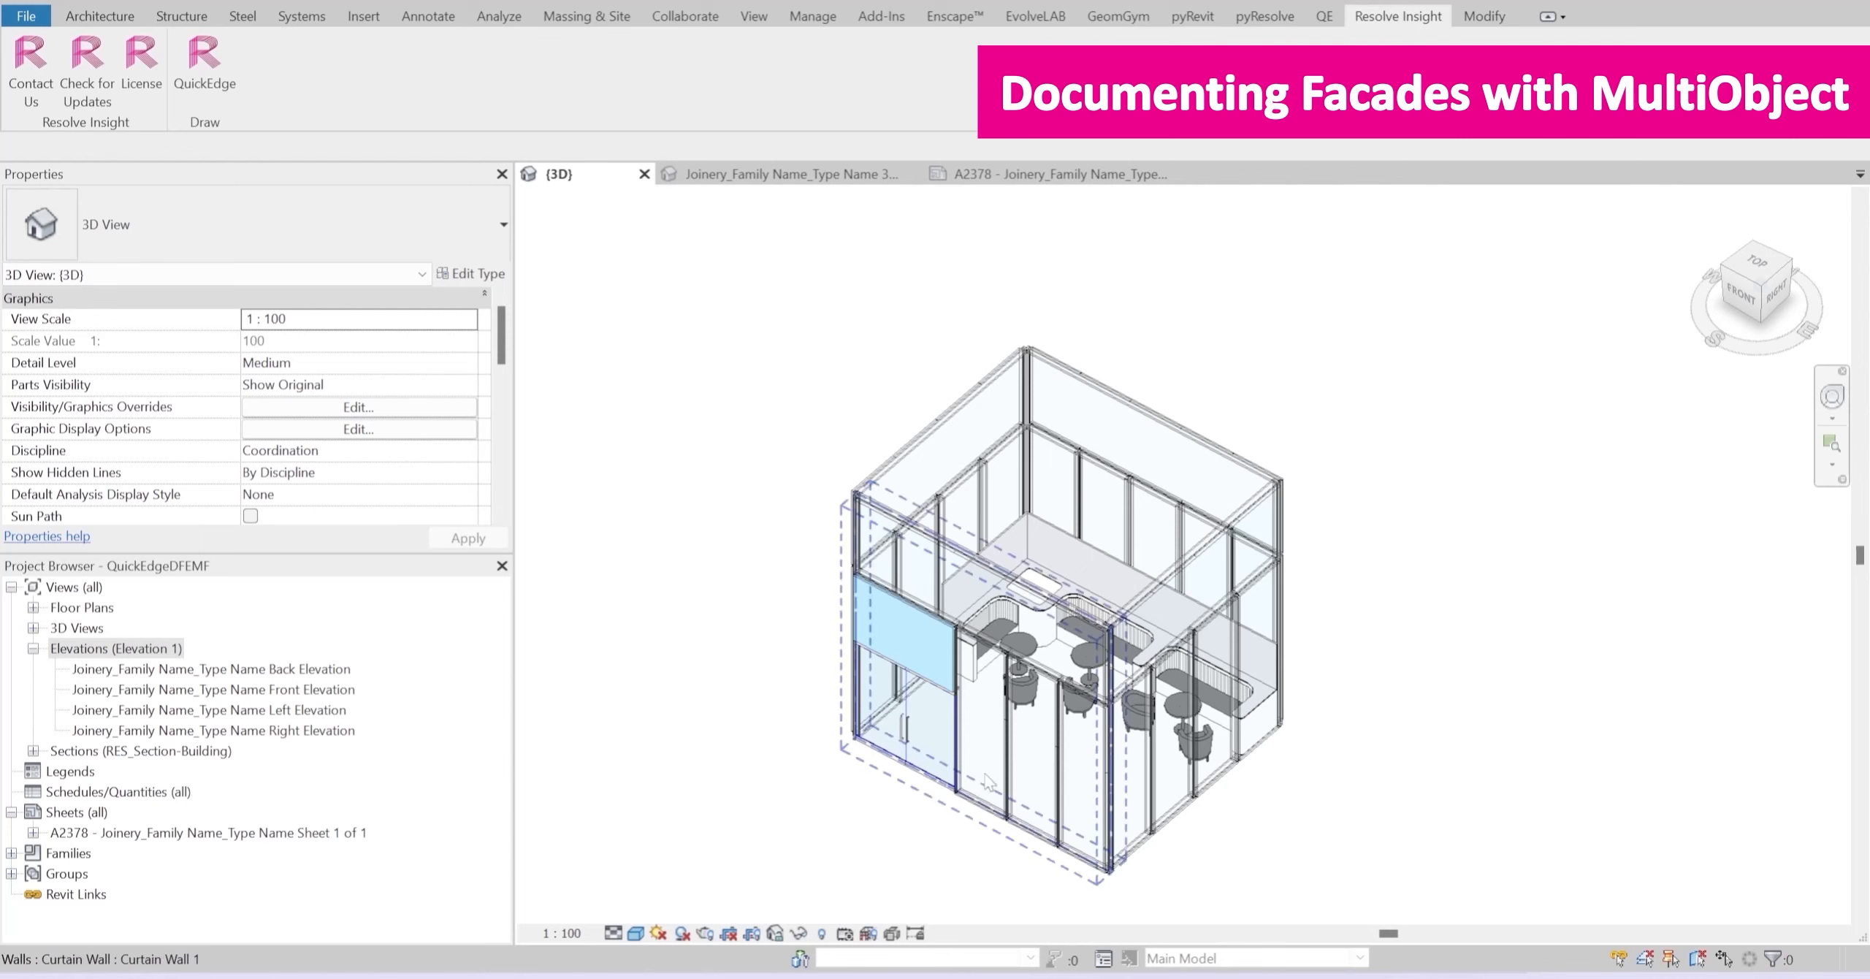
Step: Examine the individually selectable elements of the front facade, such as its curtain wall, grid lines and panels
key(Tab)
key(Tab)
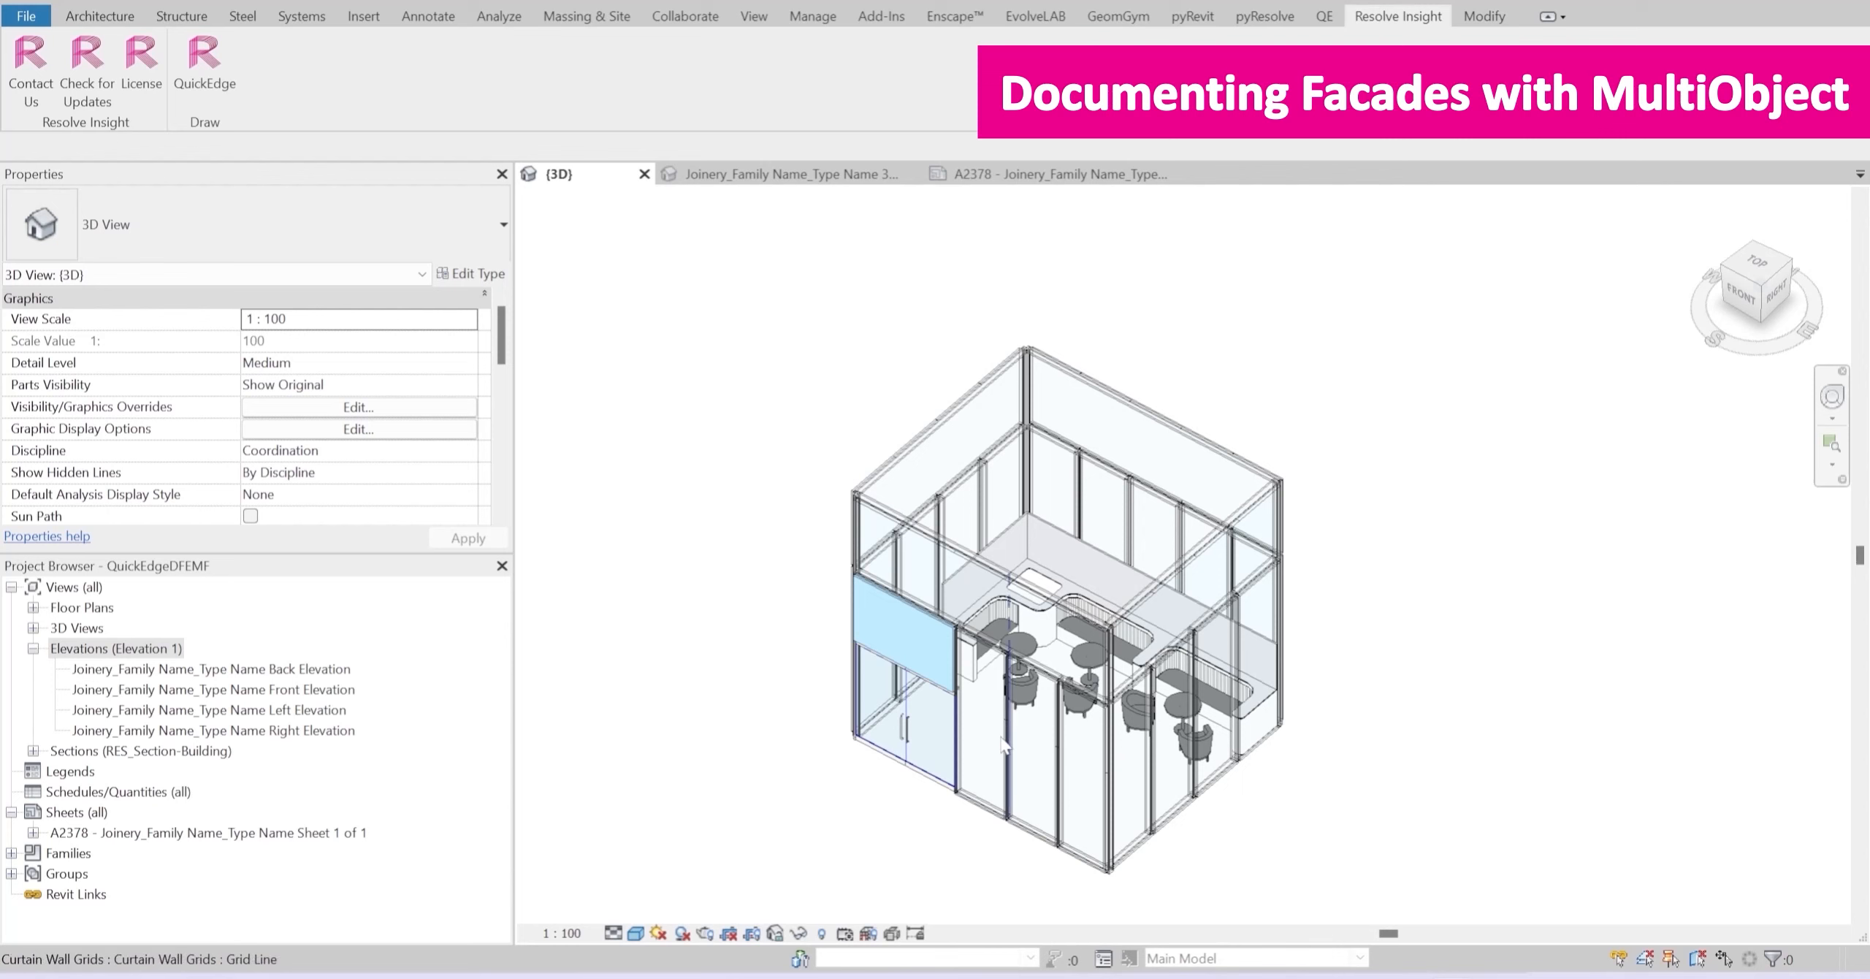
key(Tab)
key(Tab)
key(Tab)
key(Tab)
key(Tab)
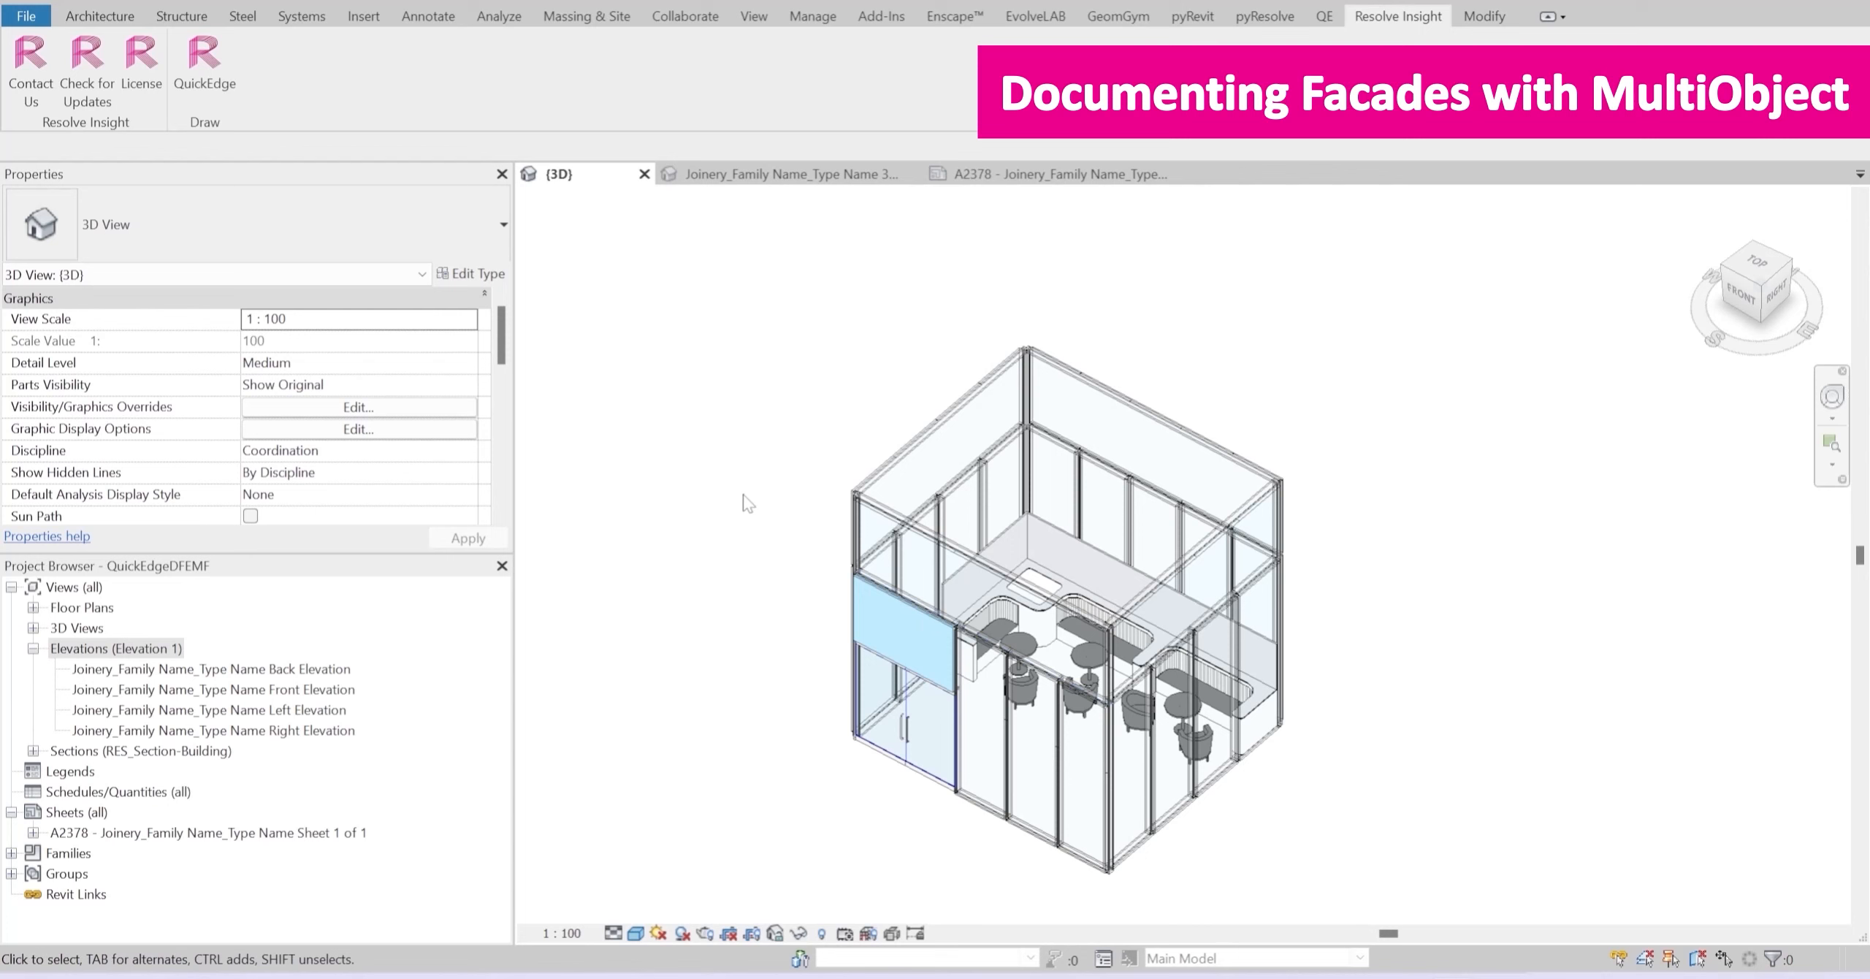
Step: Start QuickEdge for a Multi-Objects run and review which views and templates are configured
click(208, 81)
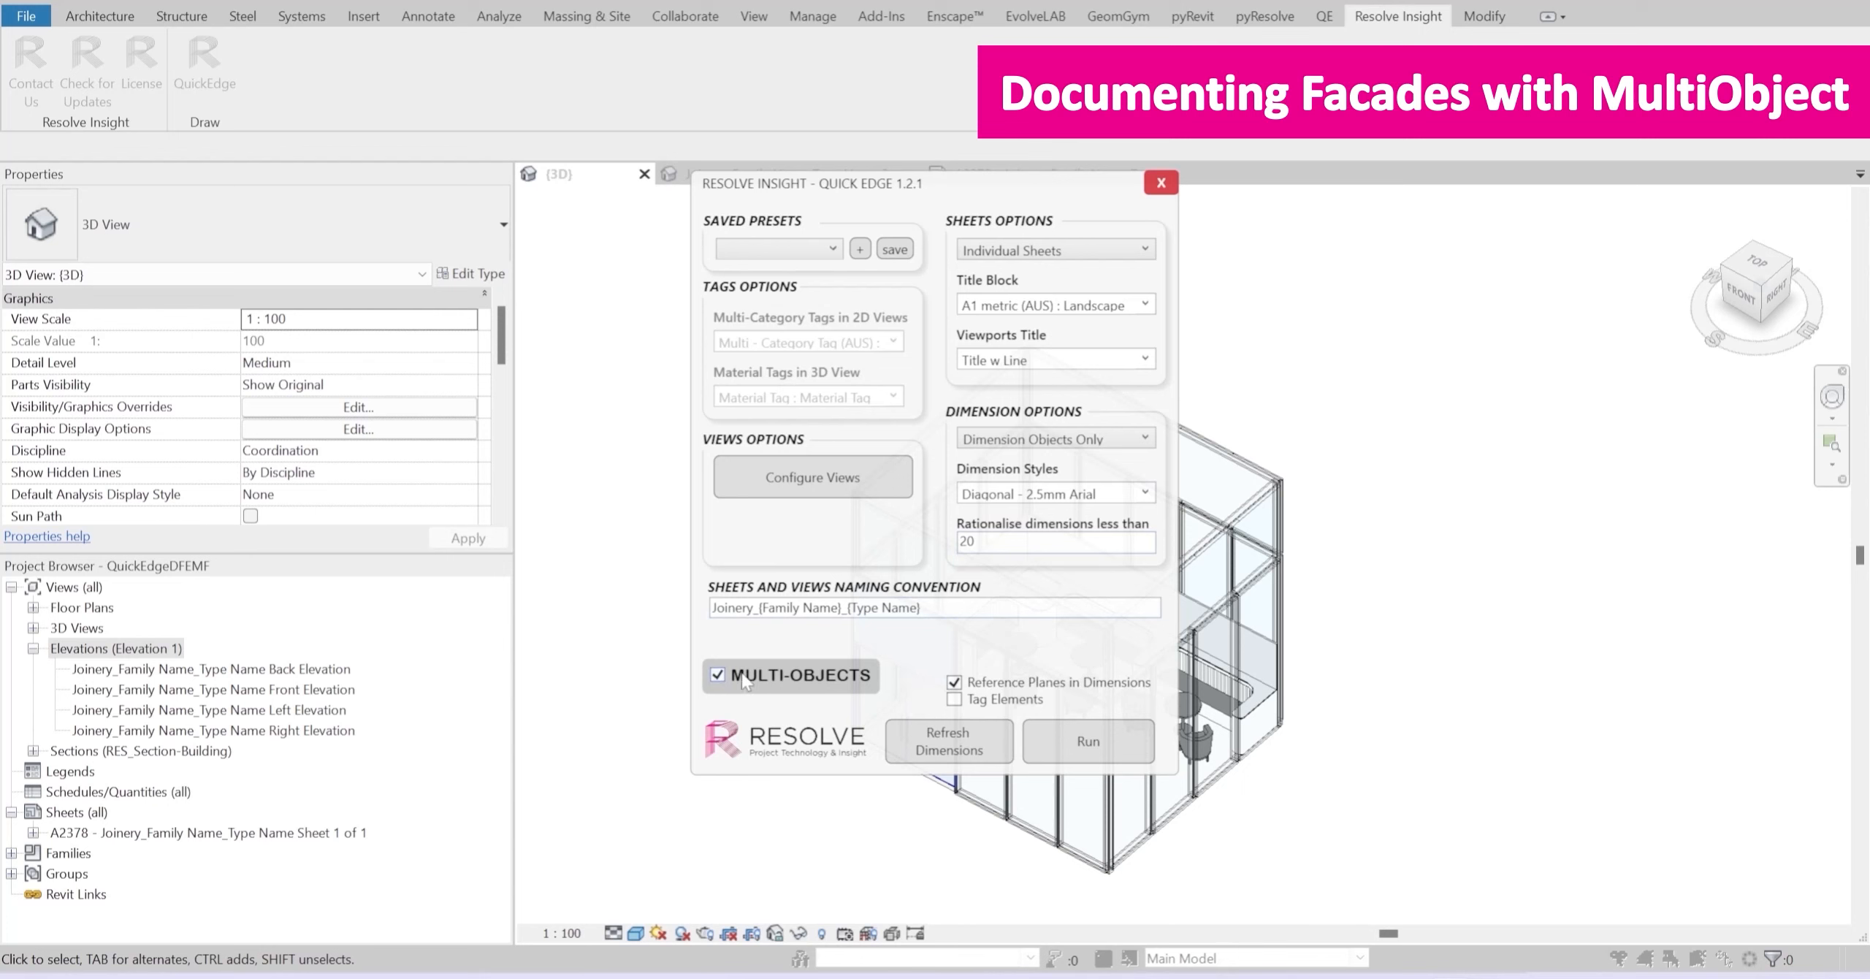
click(815, 479)
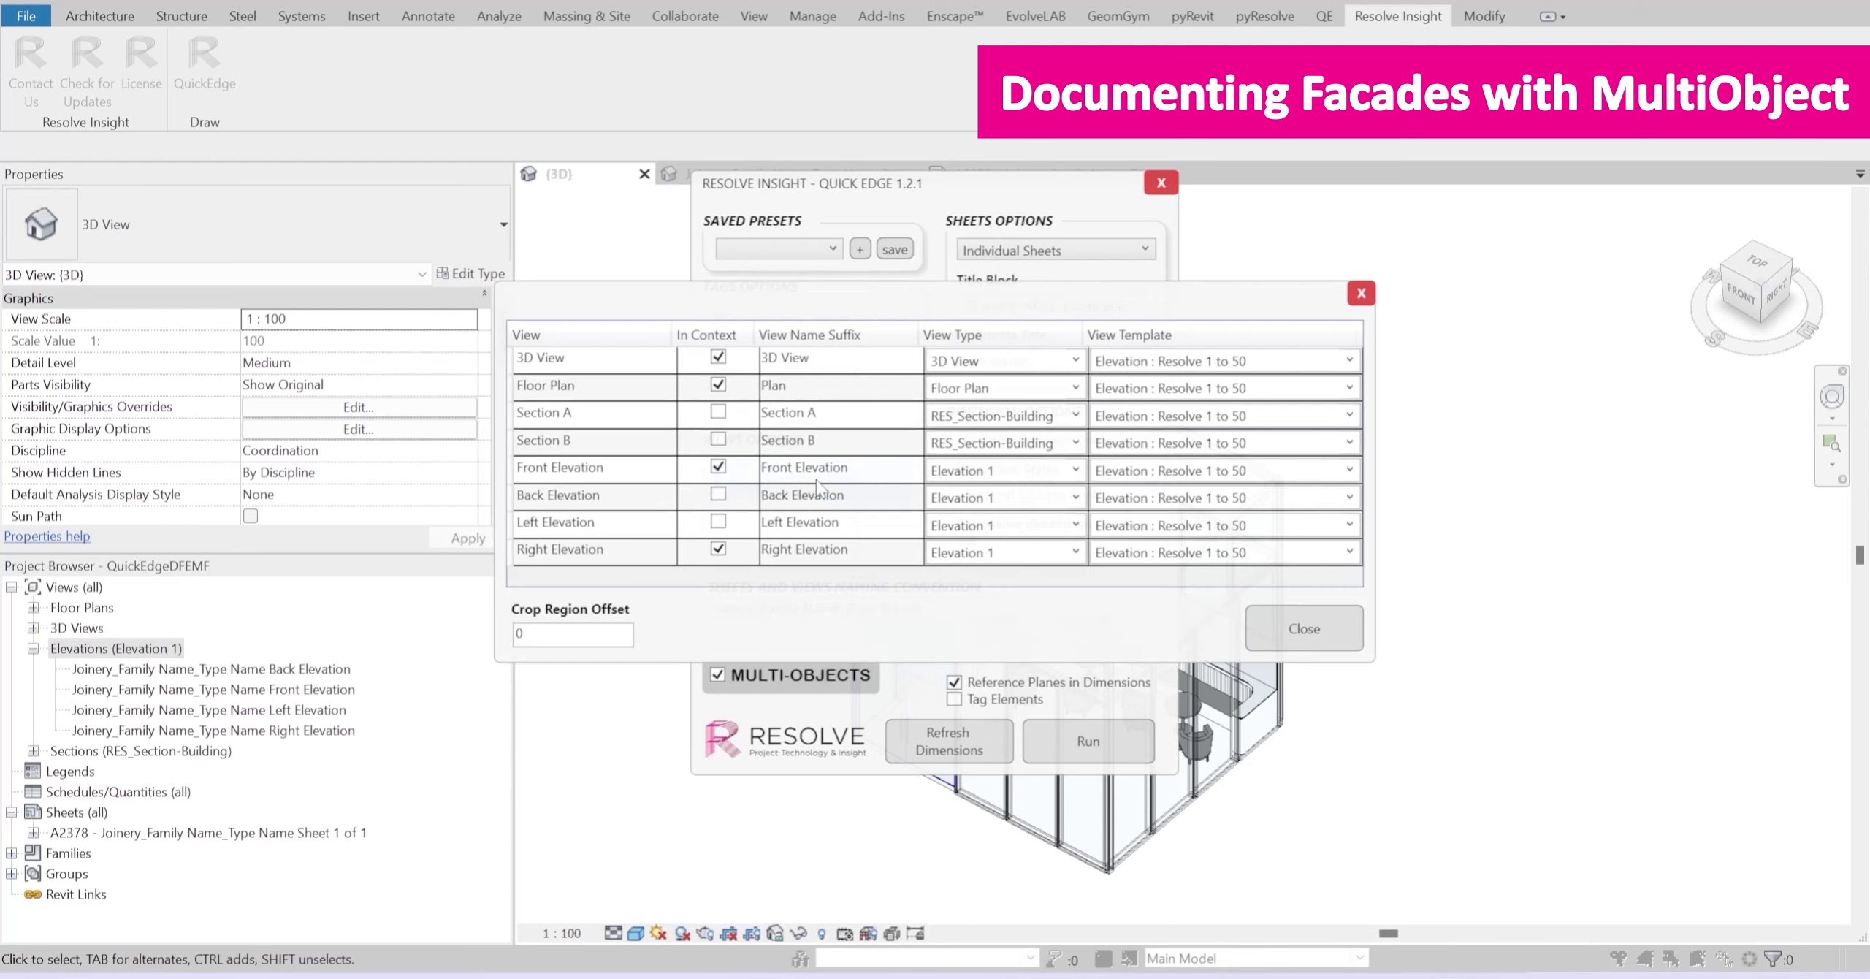
click(1270, 629)
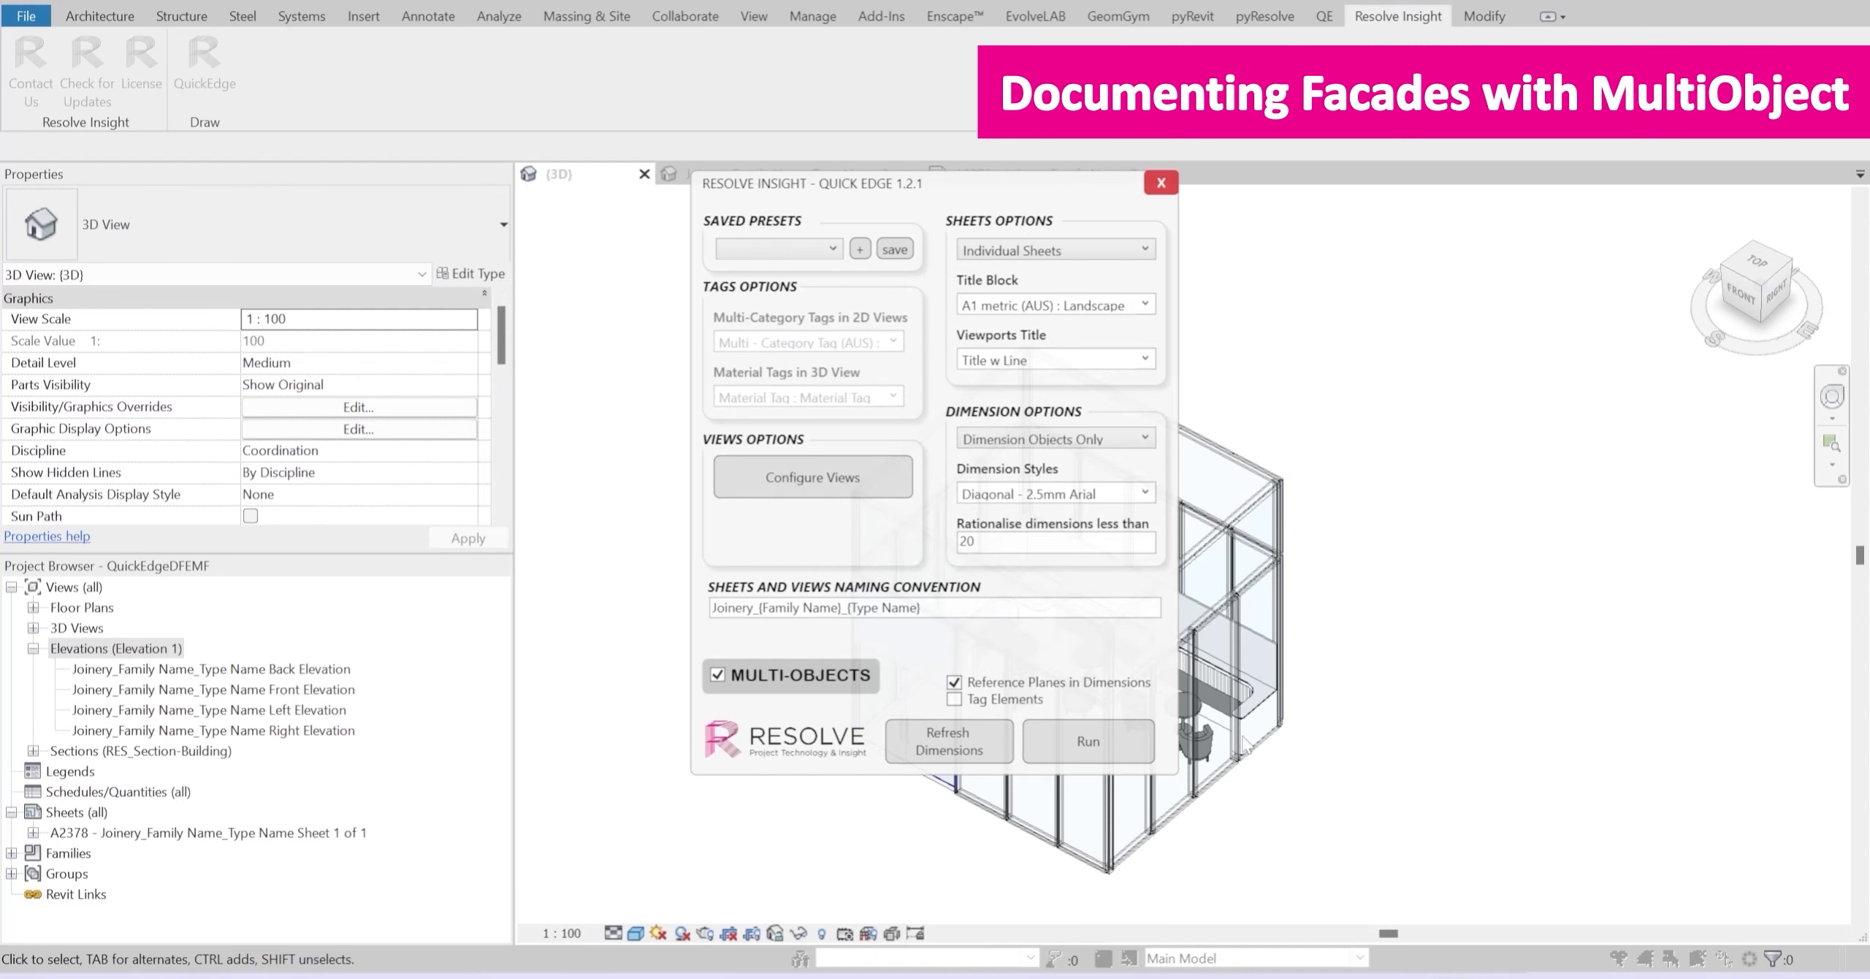
Step: Run QuickEdge and define the views' orientation from a non-vertical edge at the front facade's base, dismissing the message
click(1121, 760)
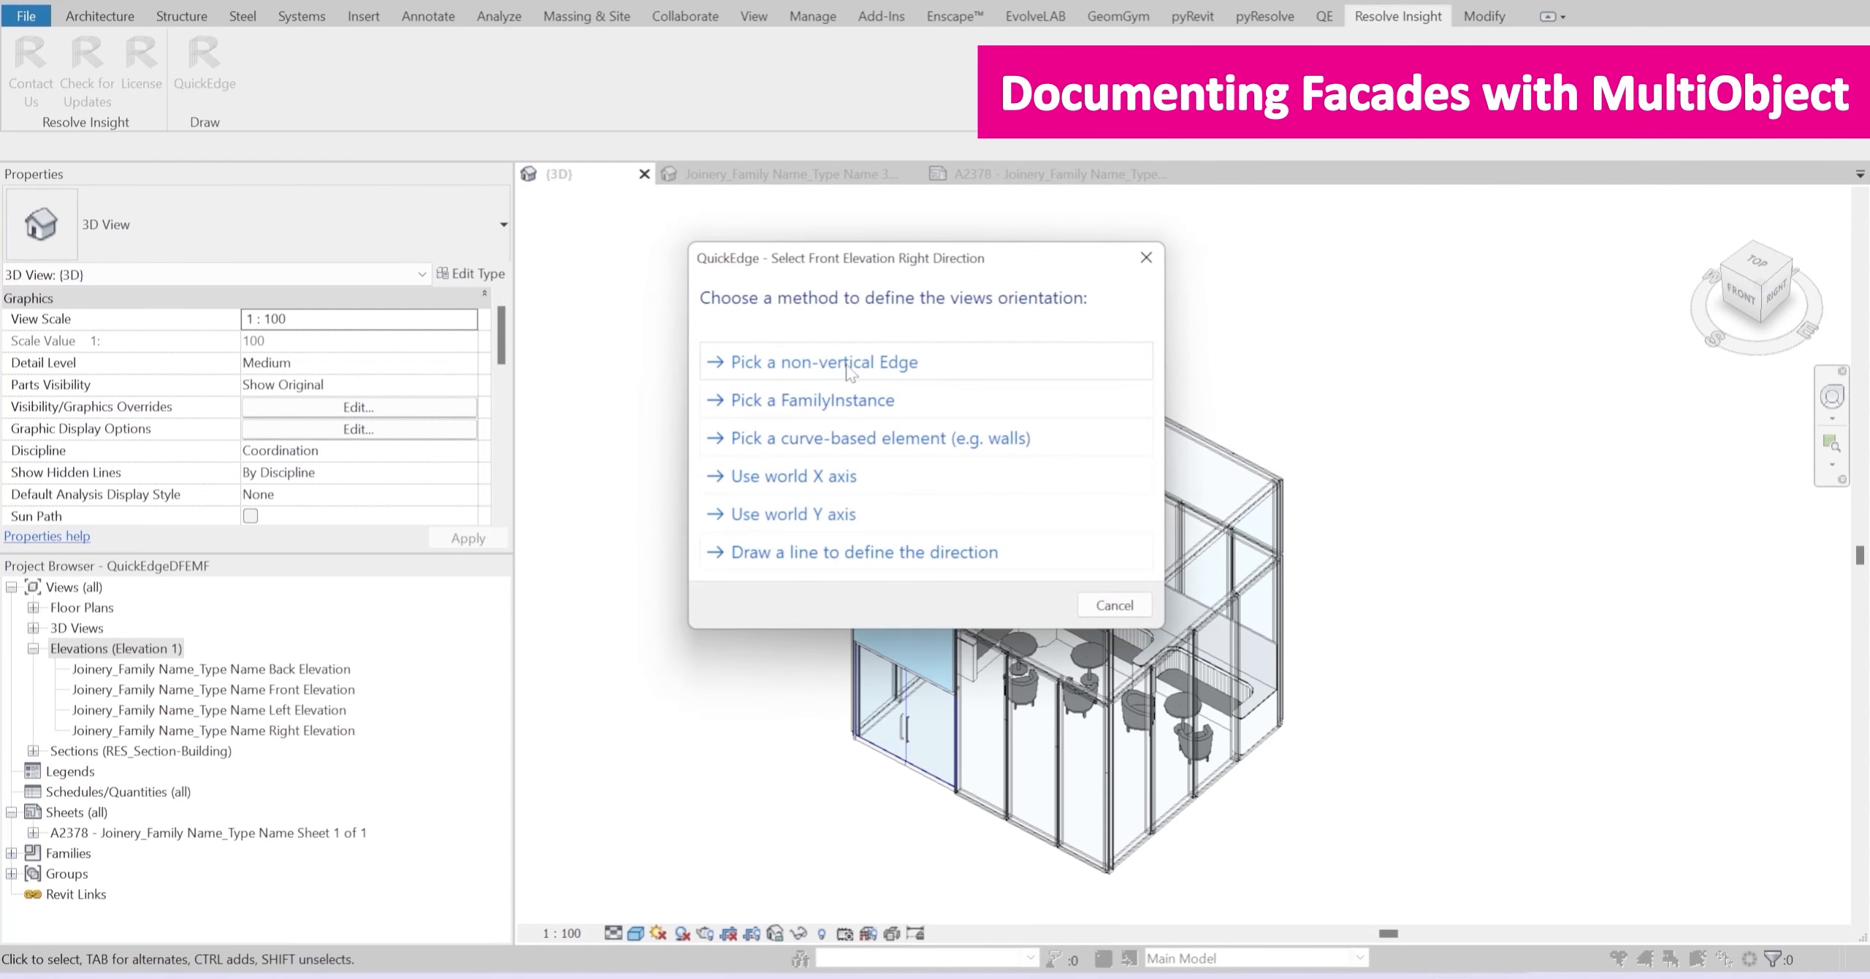
click(833, 363)
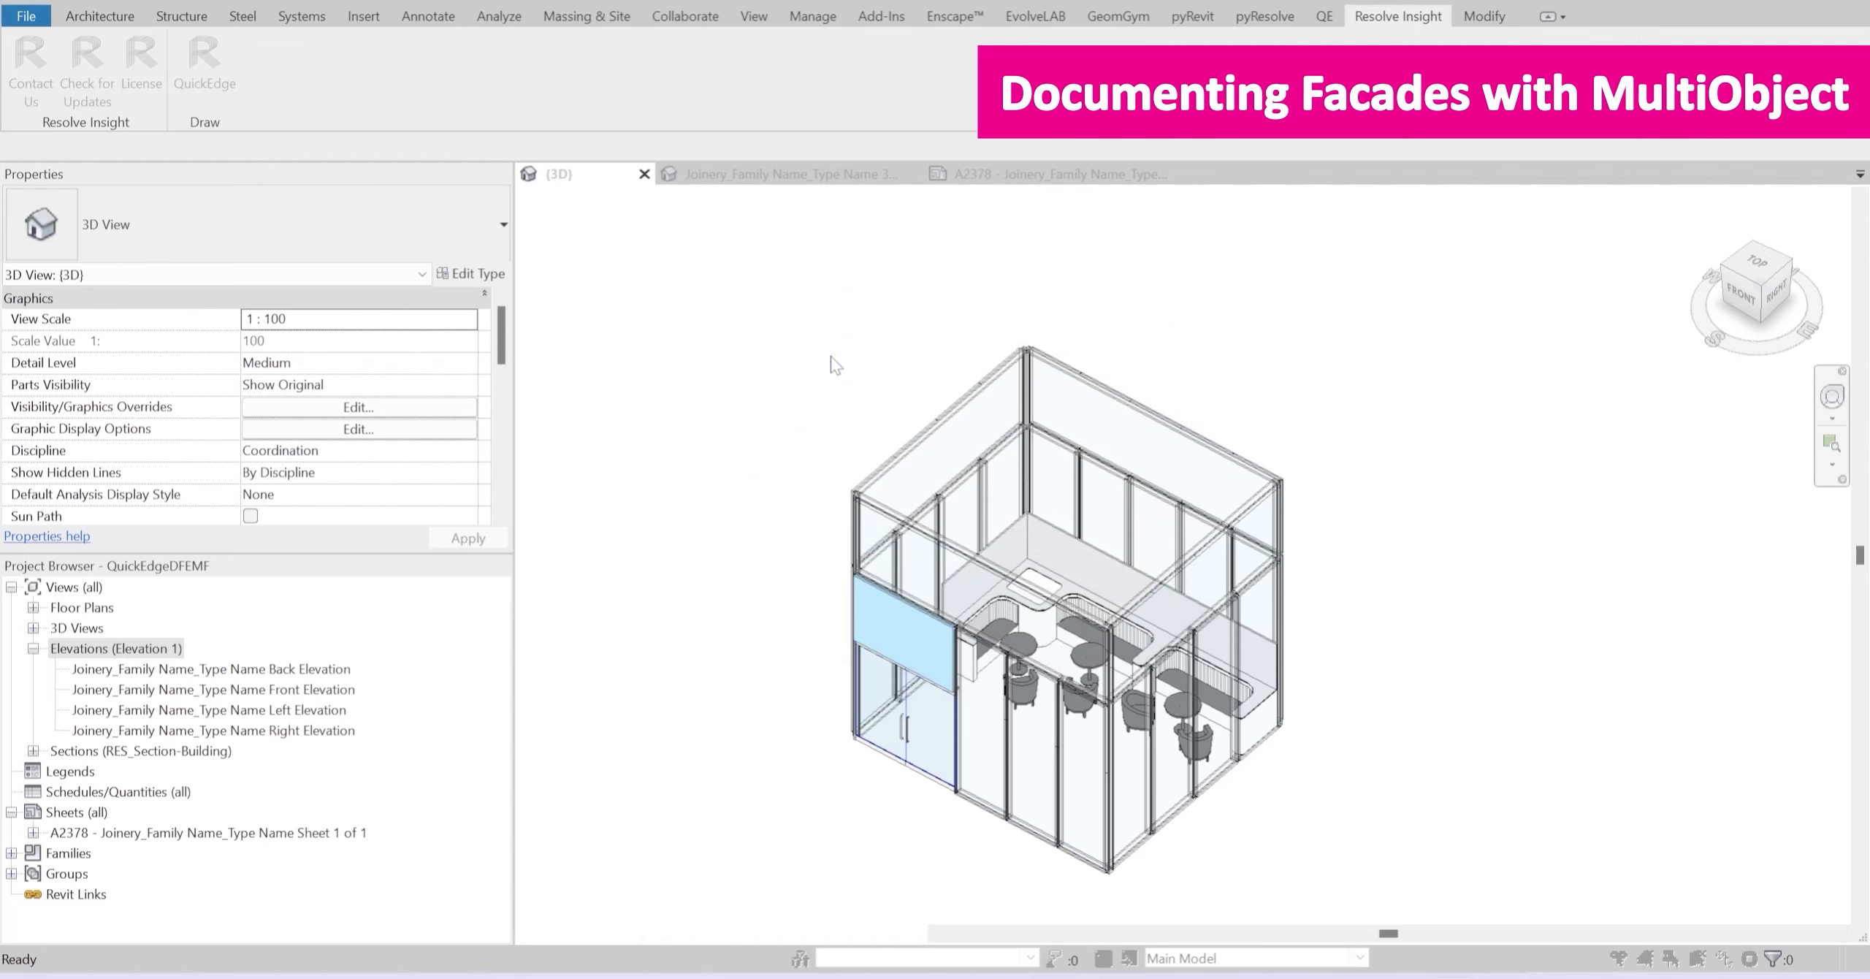
click(974, 809)
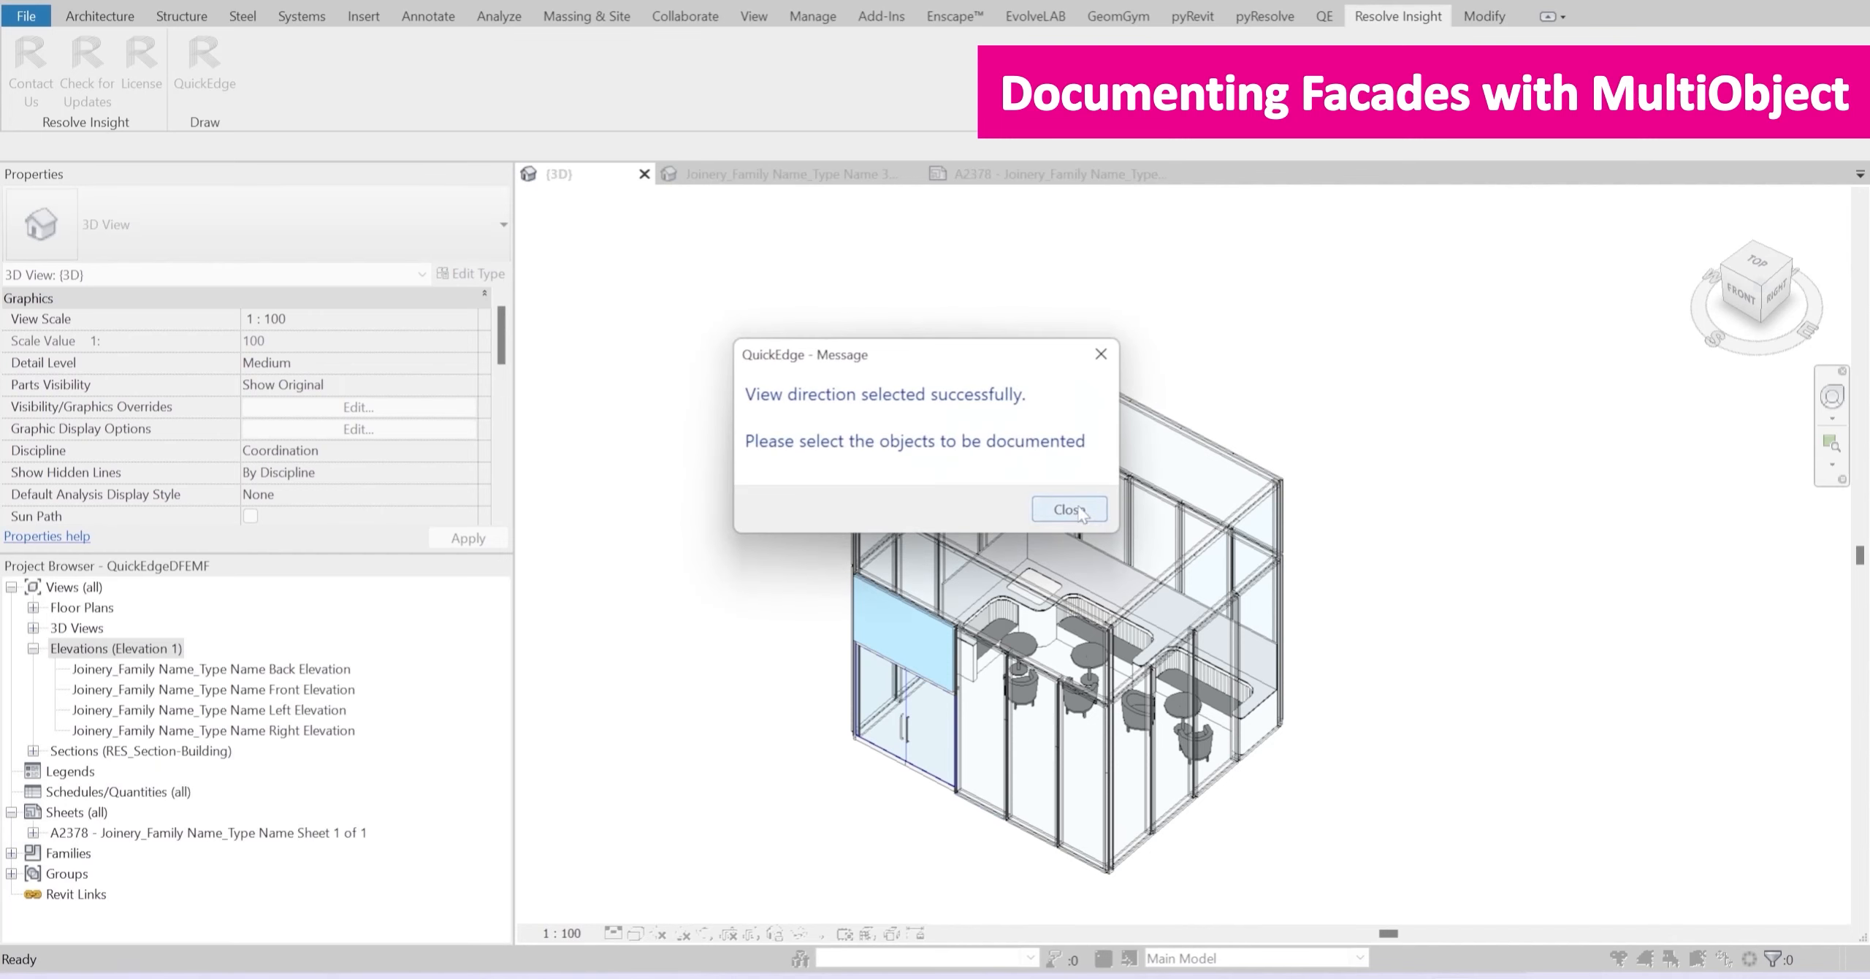
click(1069, 509)
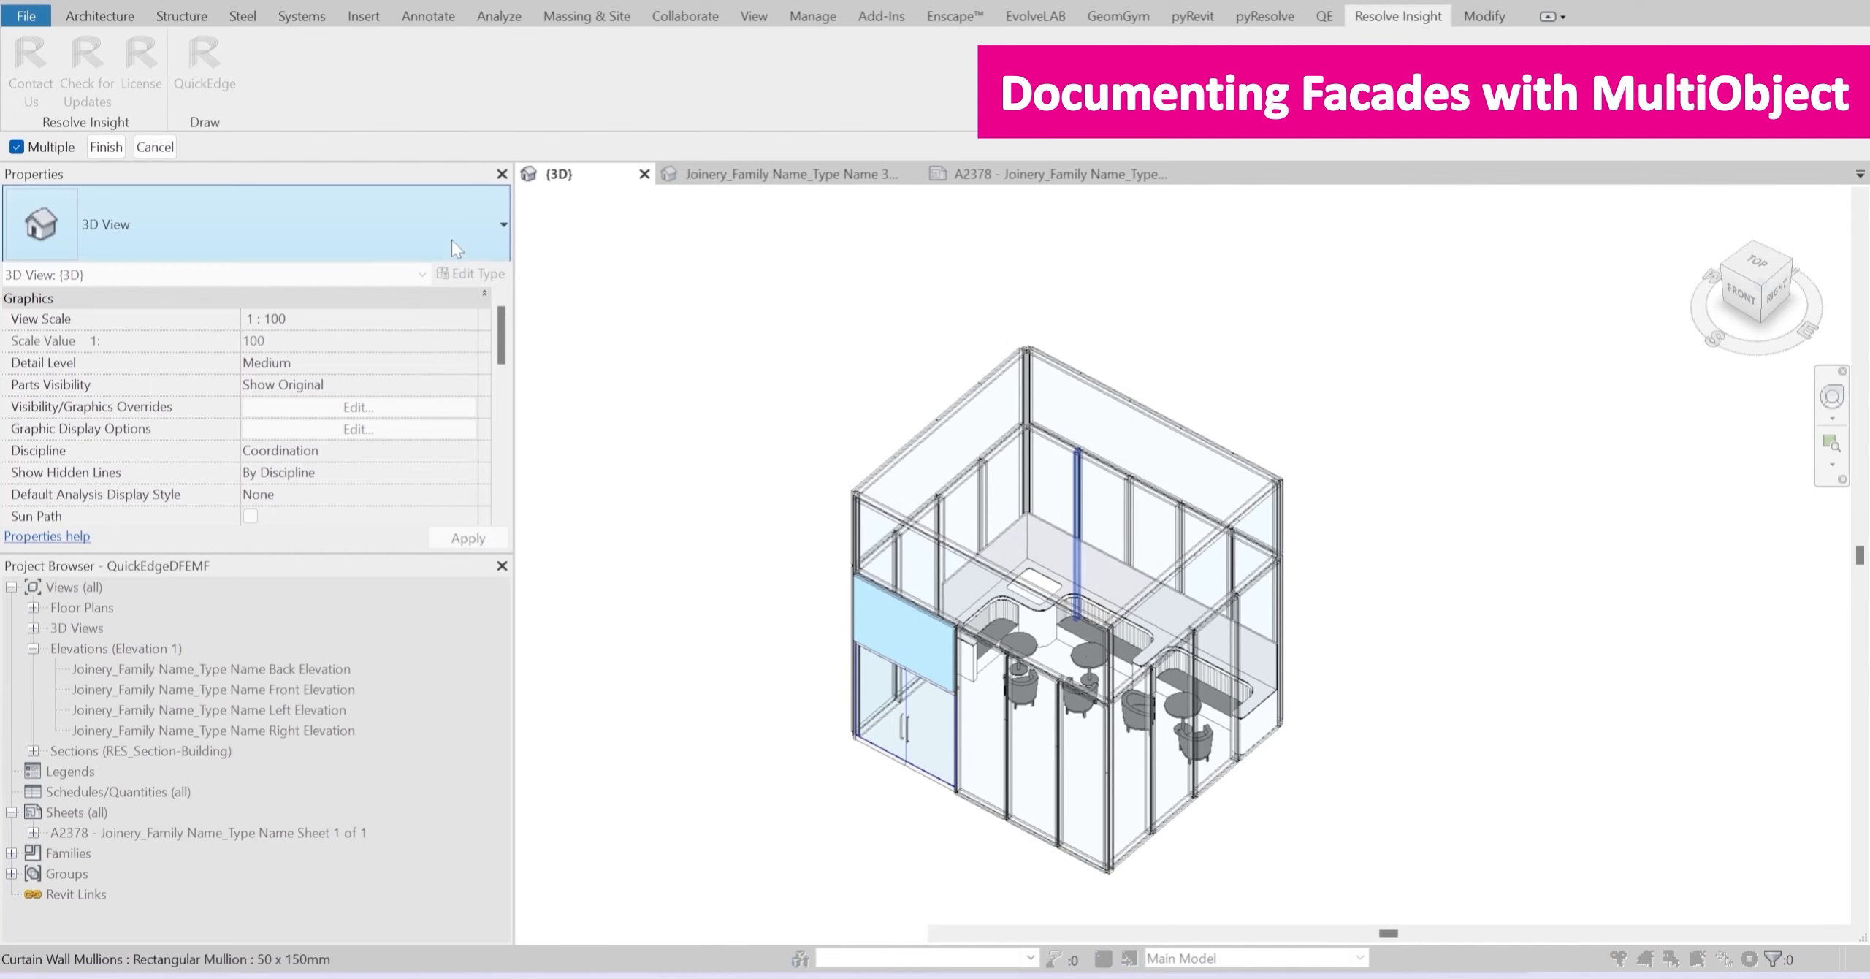
Step: Select all elements of the front facade from the top view, generate their views and sheet, and dismiss the report
scroll(1286, 628, down, 2)
shift+middle_drag(1319, 655, 1462, 972)
drag(1074, 513, 1377, 563)
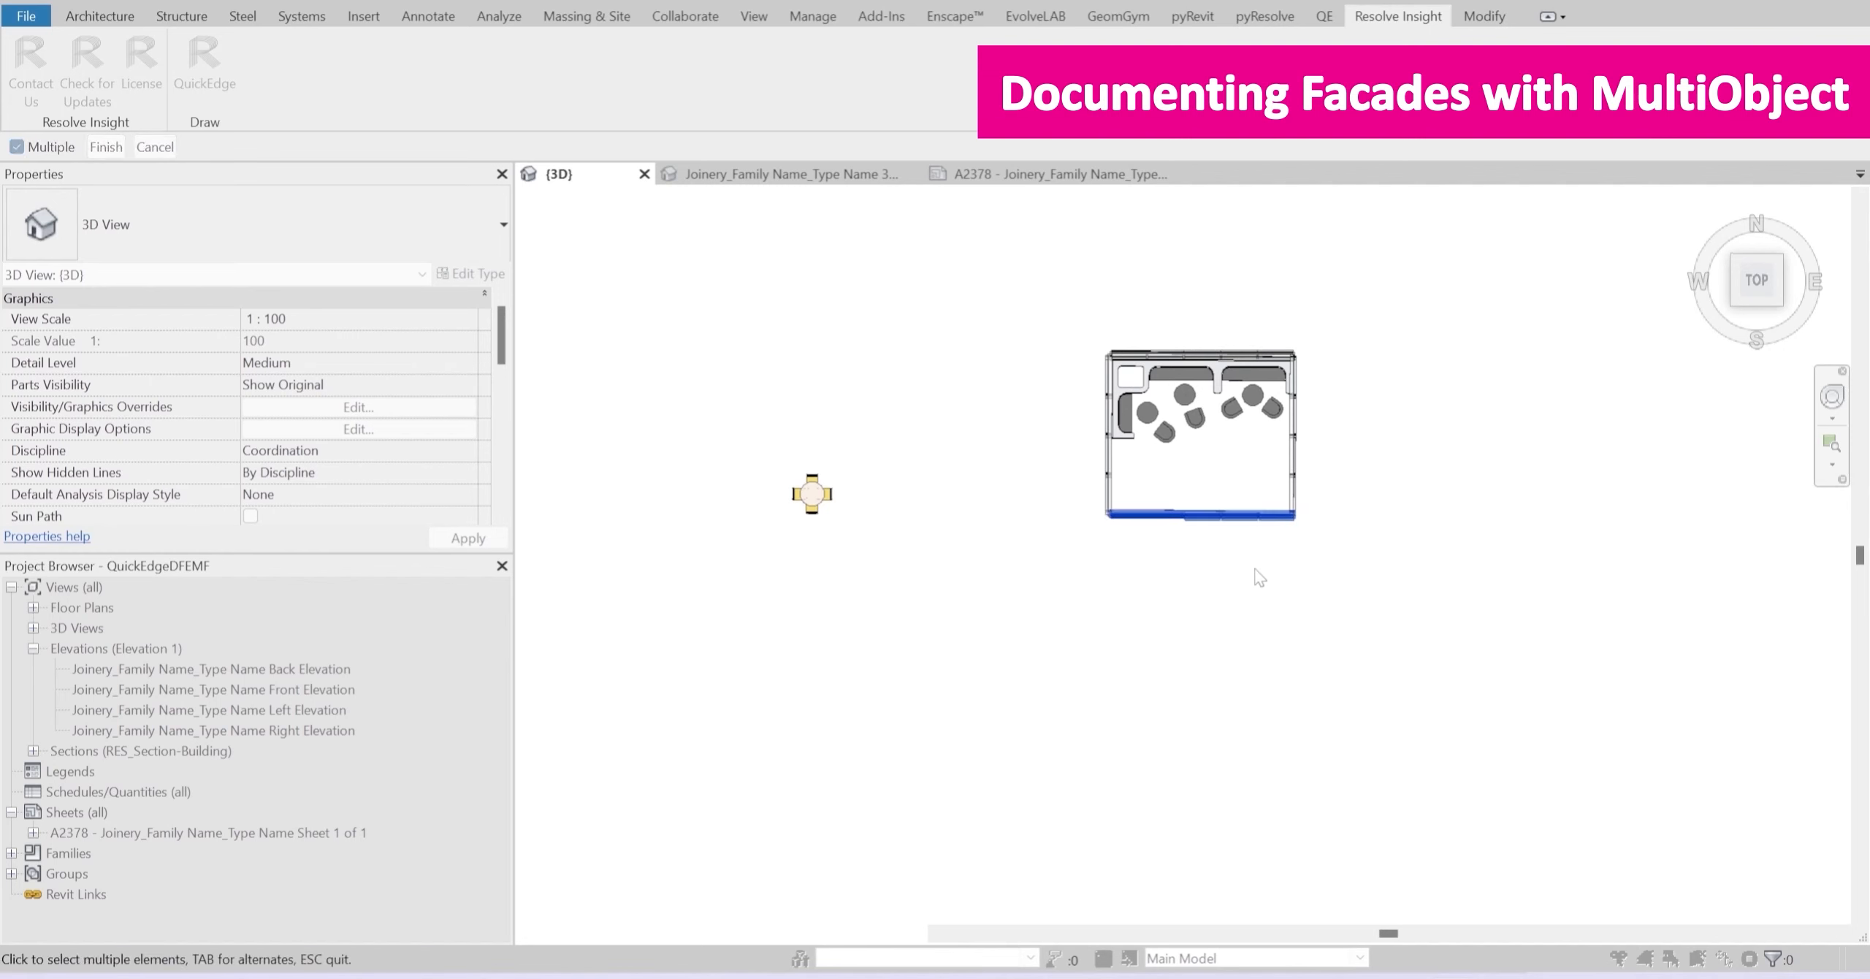
click(106, 146)
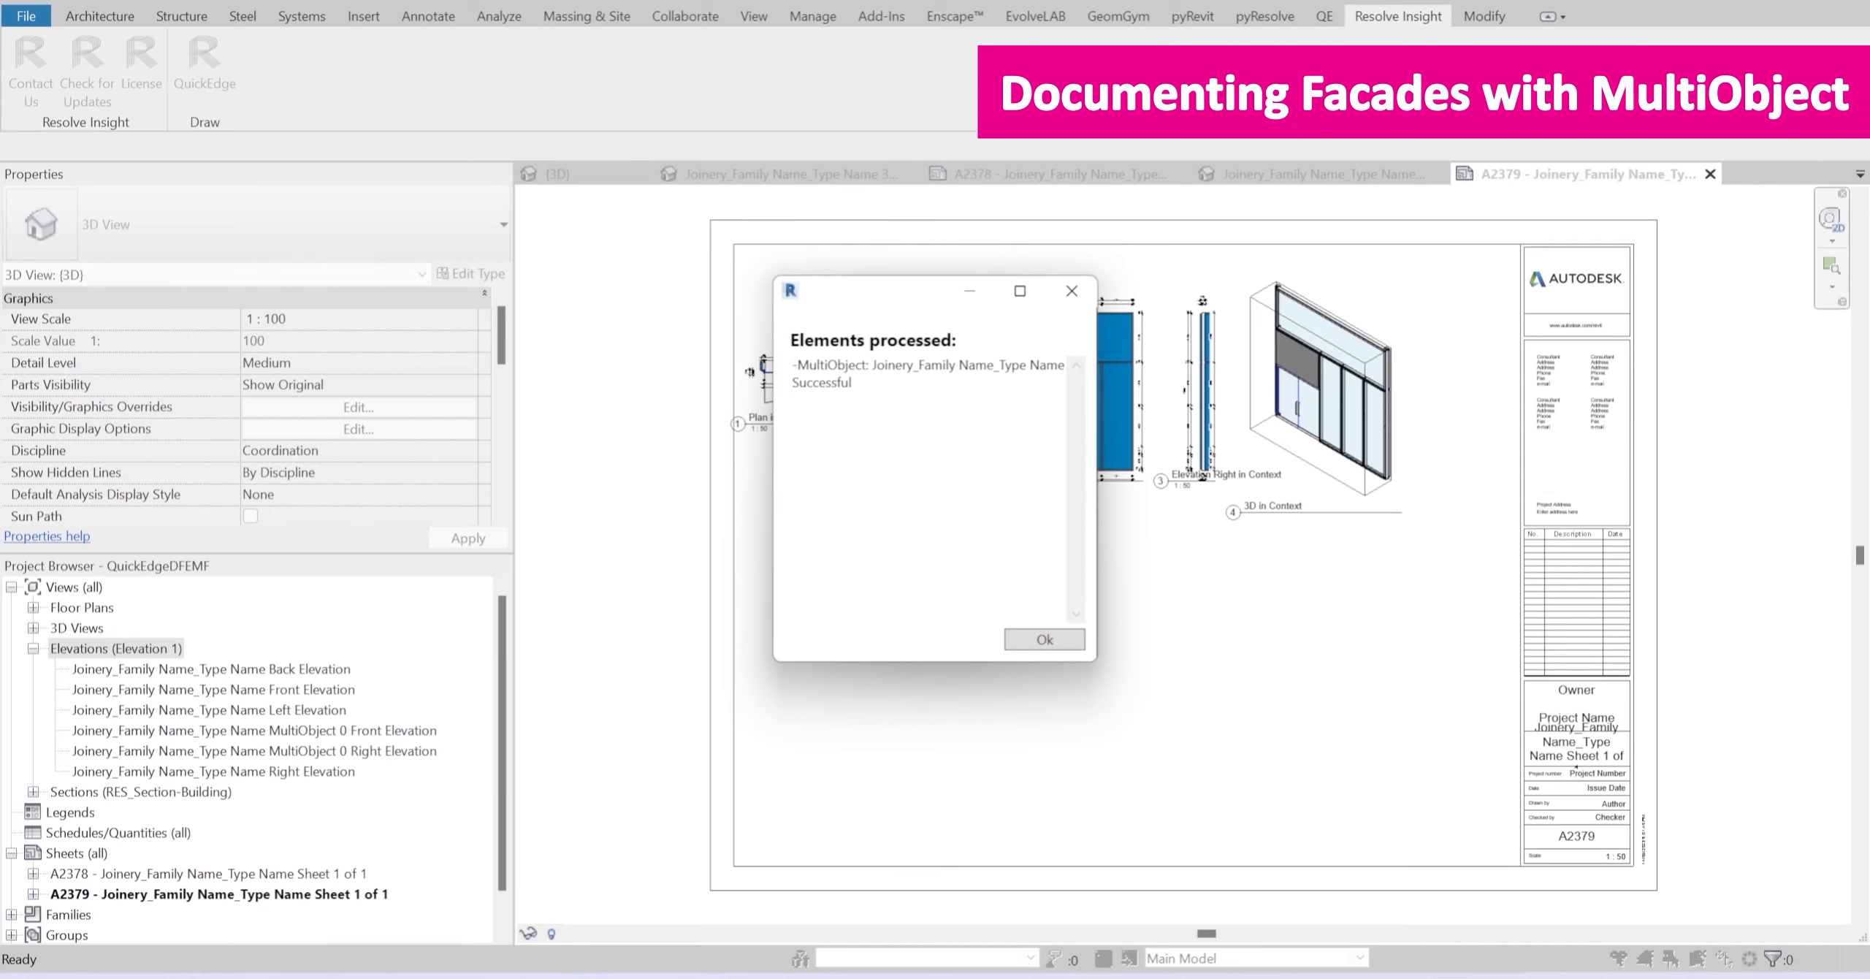
click(1054, 643)
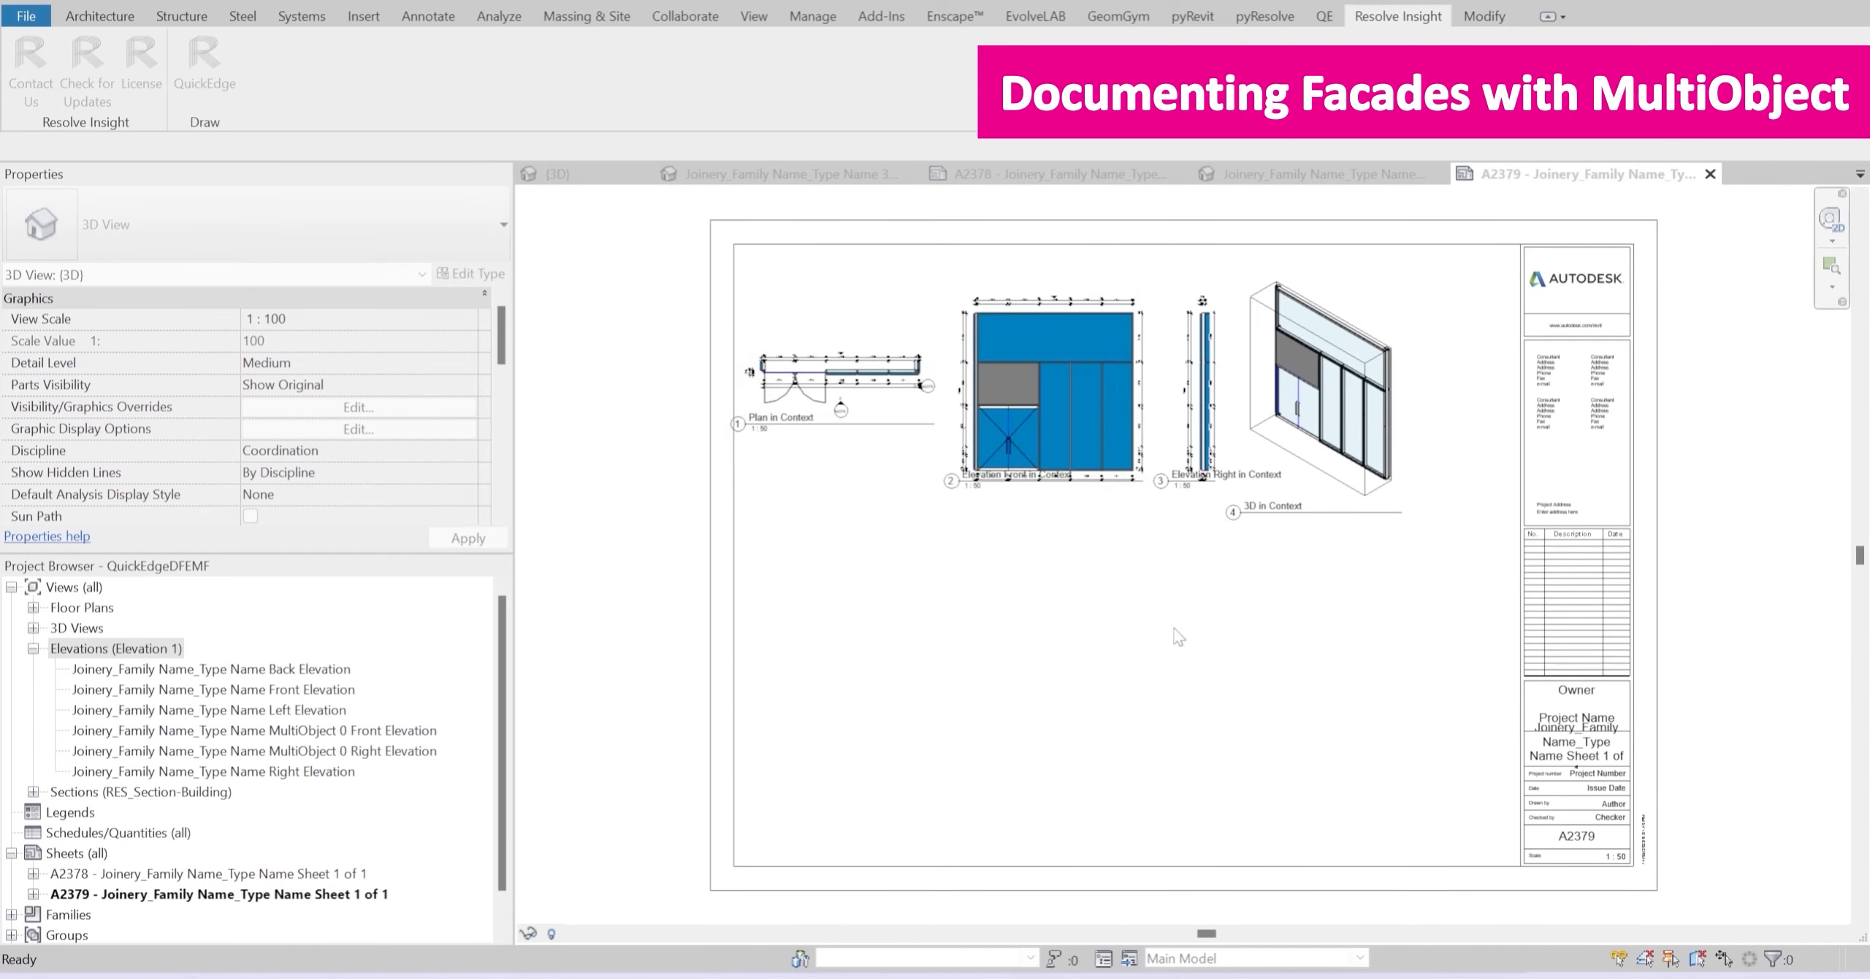
Step: Examine the facade's plan, front and right elevations and 3D view on the generated sheet
scroll(1023, 263, up, 4)
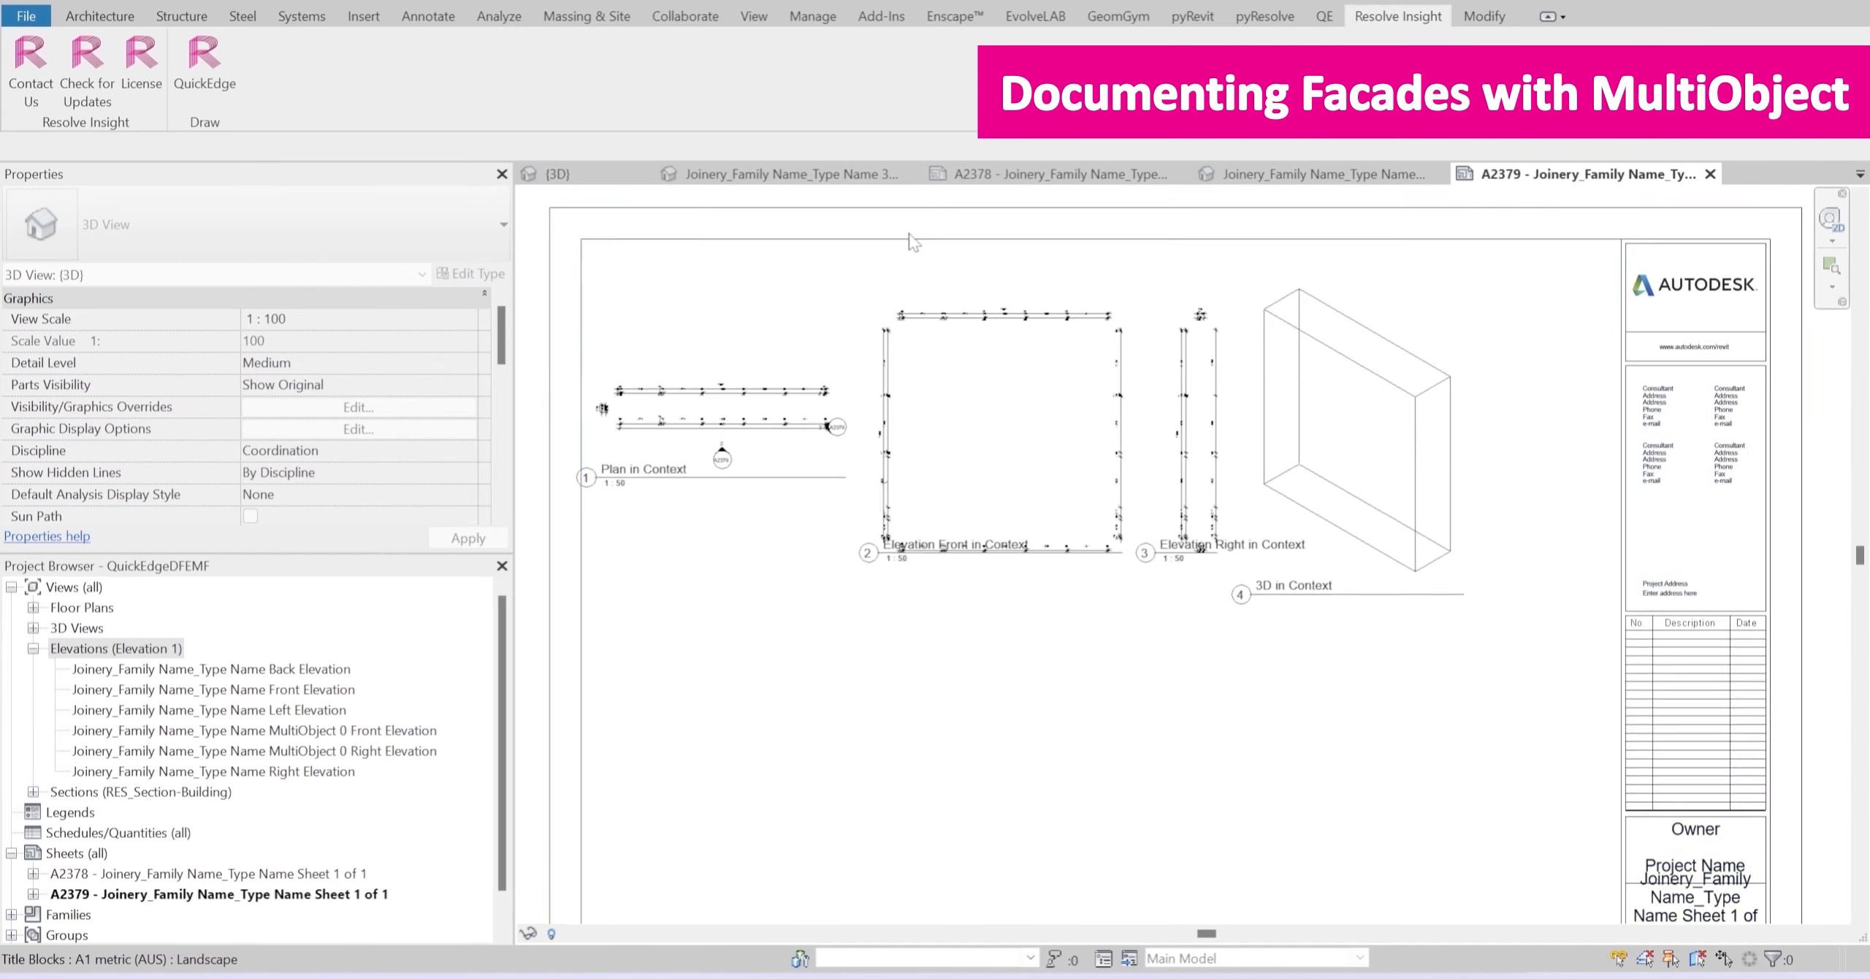
scroll(929, 266, down, 1)
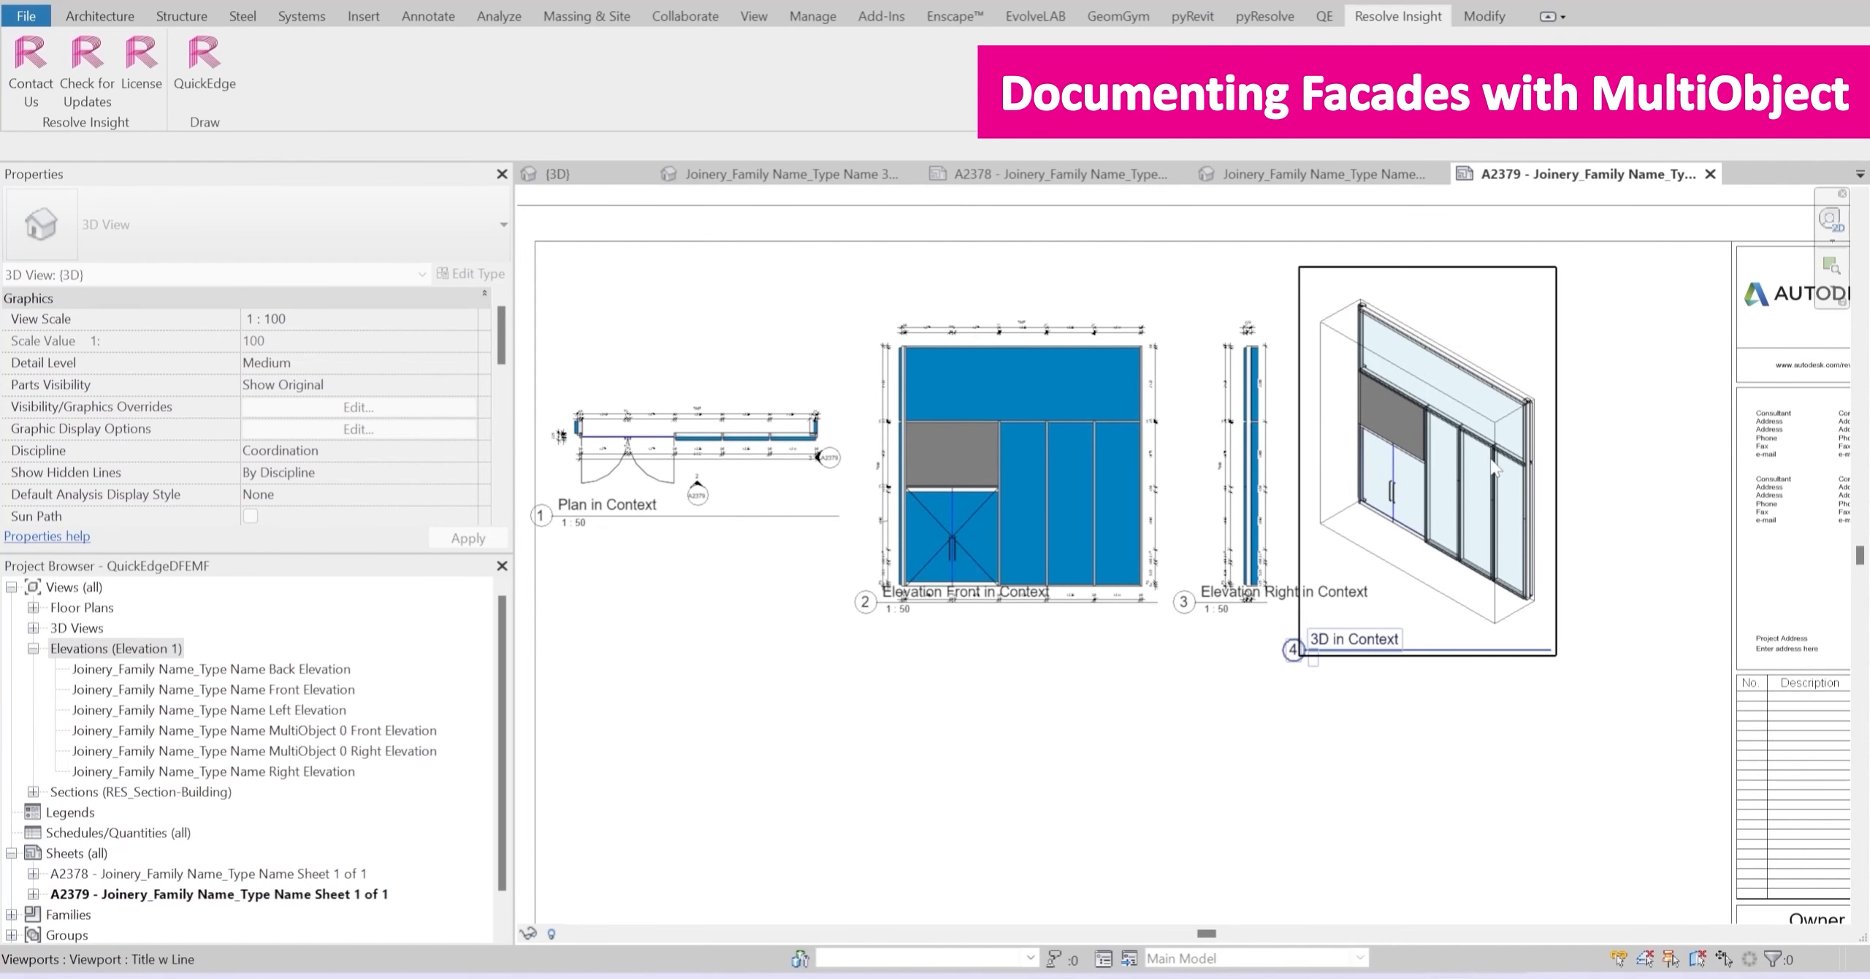
click(1538, 800)
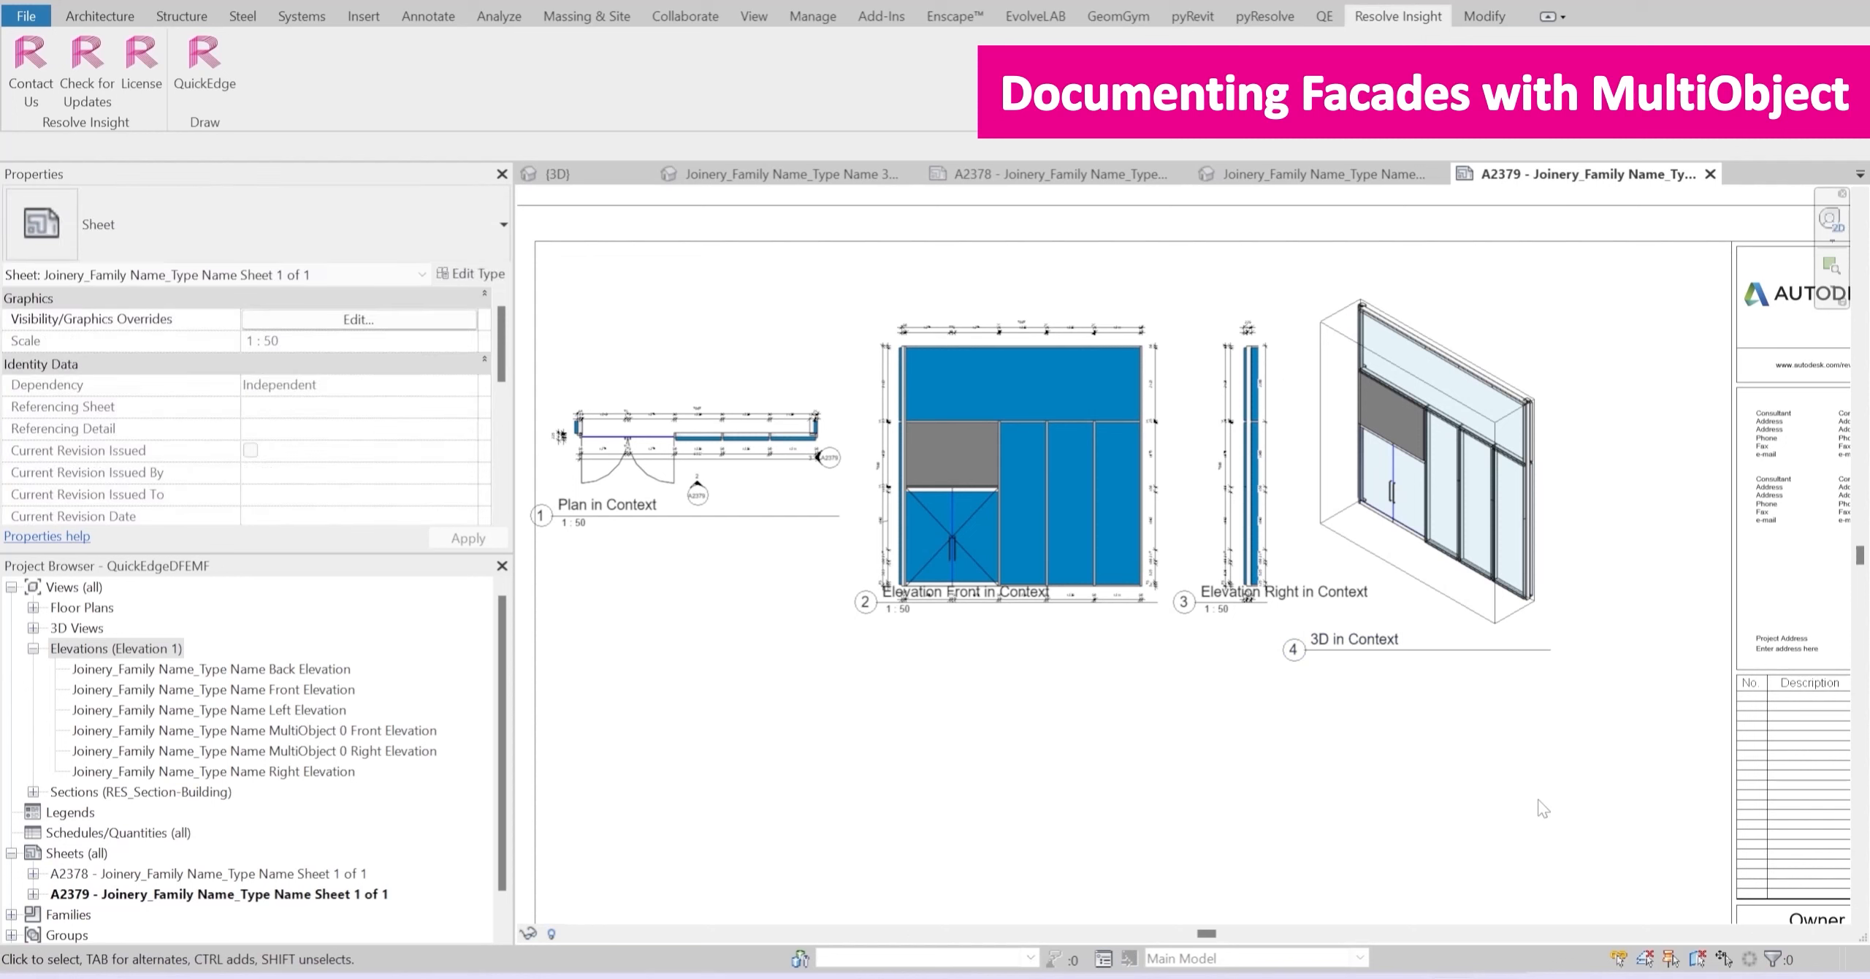